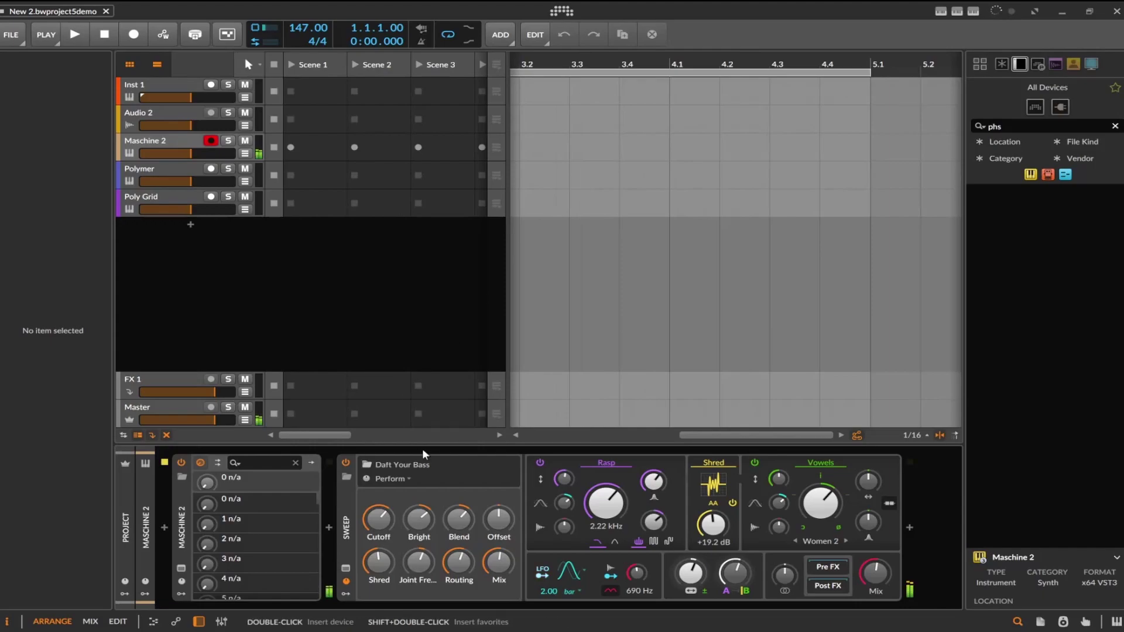
- Bypass the Sweep device on the Maschine 2 track and re-enable it to compare the sound
{"action": "left_click", "coordinate": [348, 463]}
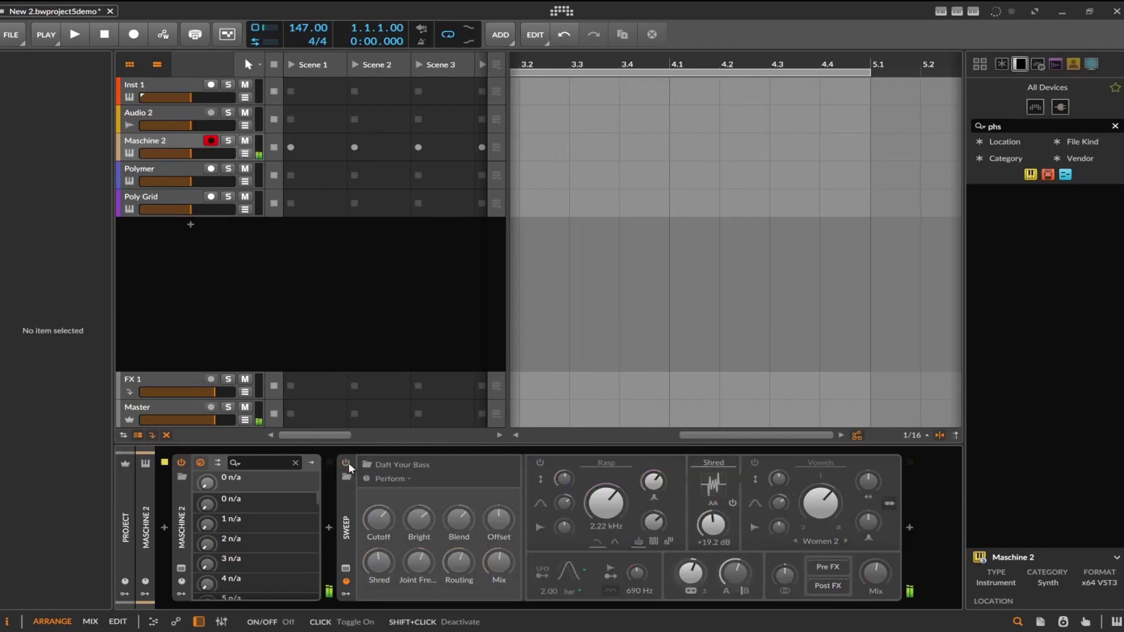
{"action": "left_click", "coordinate": [349, 463]}
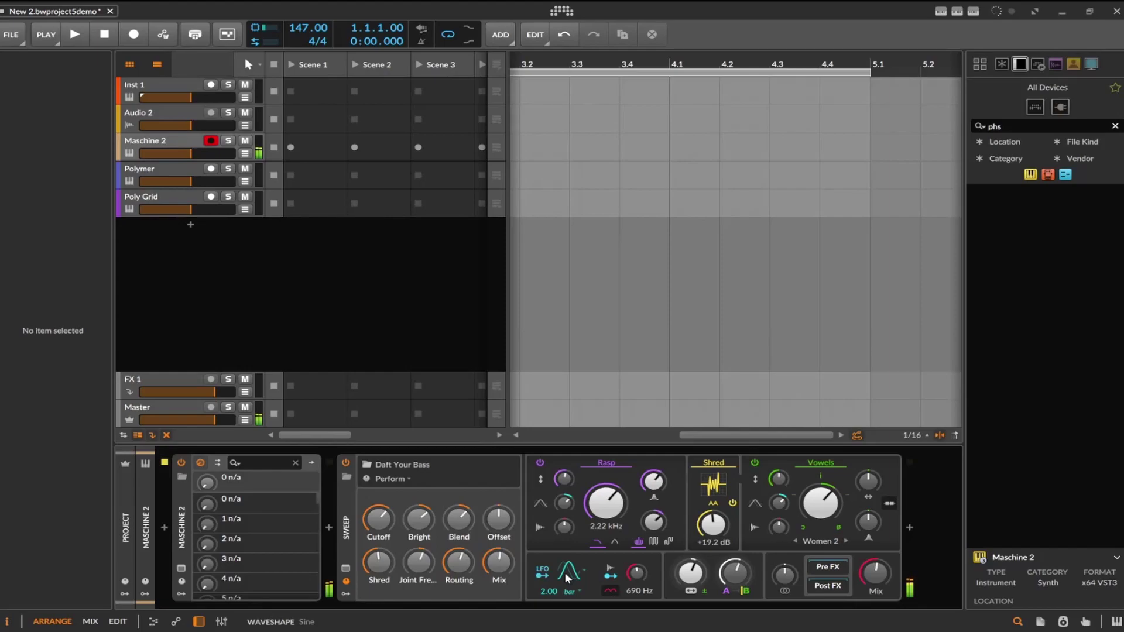
- Set Sweep's Rasp cutoff to about 1.22 kHz and the Vowels blend to about -22.8 %
{"action": "left_click_drag", "start_coordinate": [608, 515], "coordinate": [609, 535]}
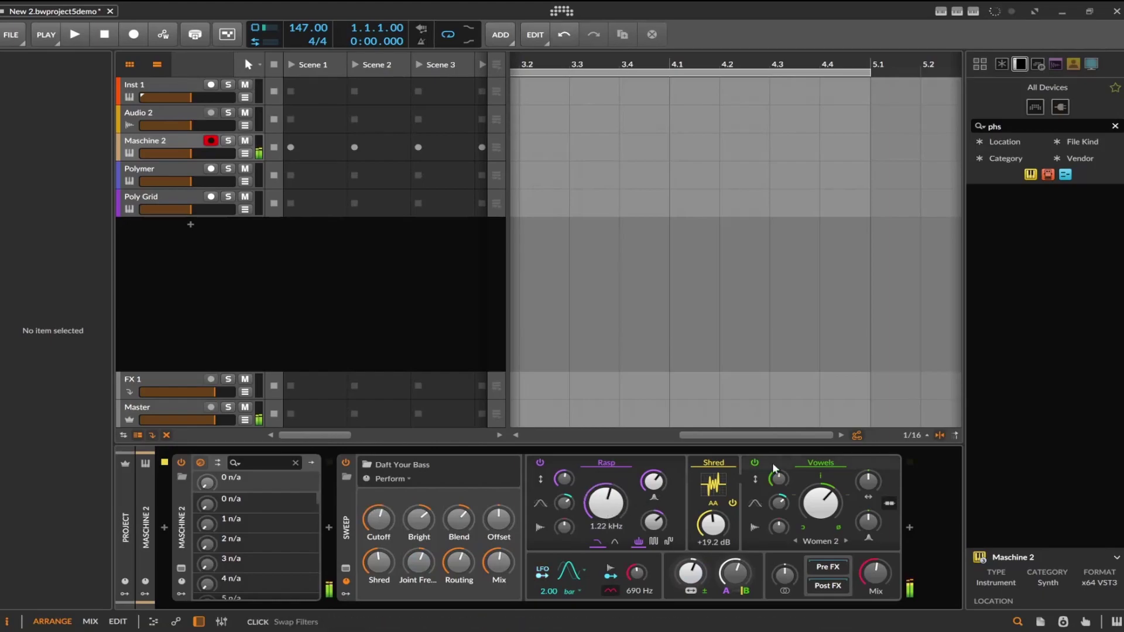
{"action": "left_click_drag", "start_coordinate": [823, 506], "coordinate": [824, 506]}
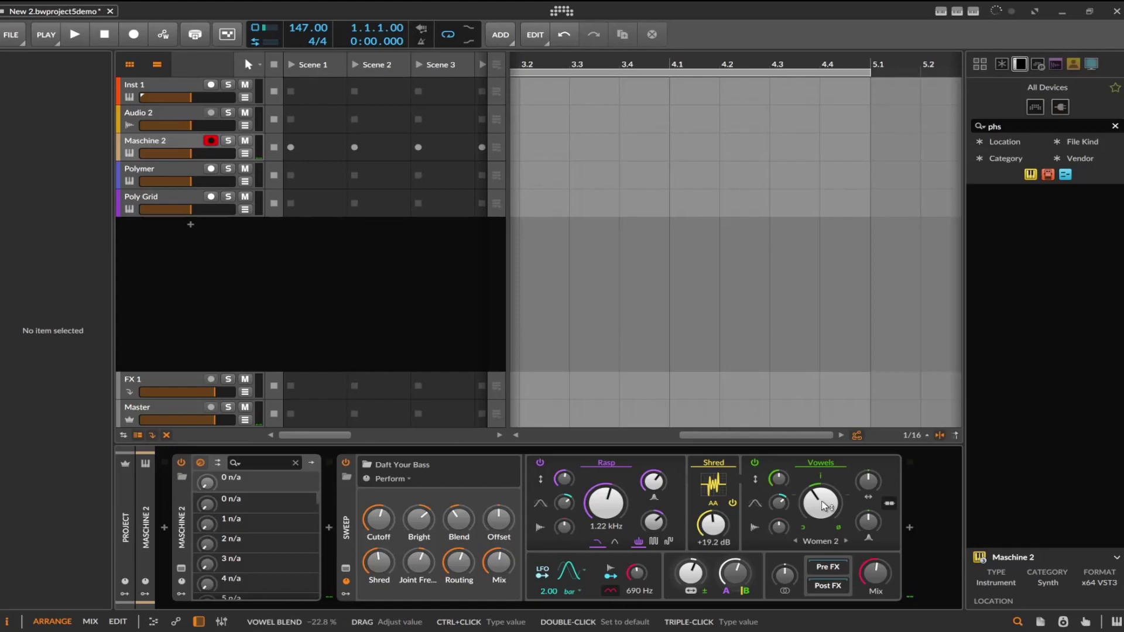
- Swap Sweep's Rasp filter for Ripple, its Vowels filter for SVF, and its Shred waveshaper for Heat
{"action": "left_click", "coordinate": [616, 460]}
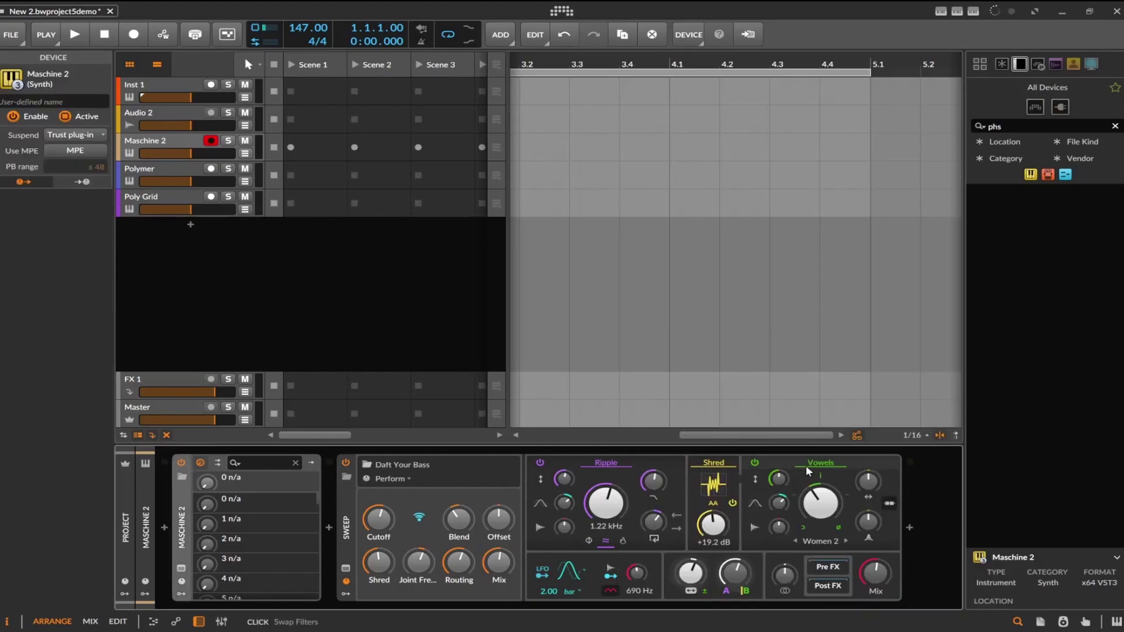
{"action": "left_click", "coordinate": [807, 466]}
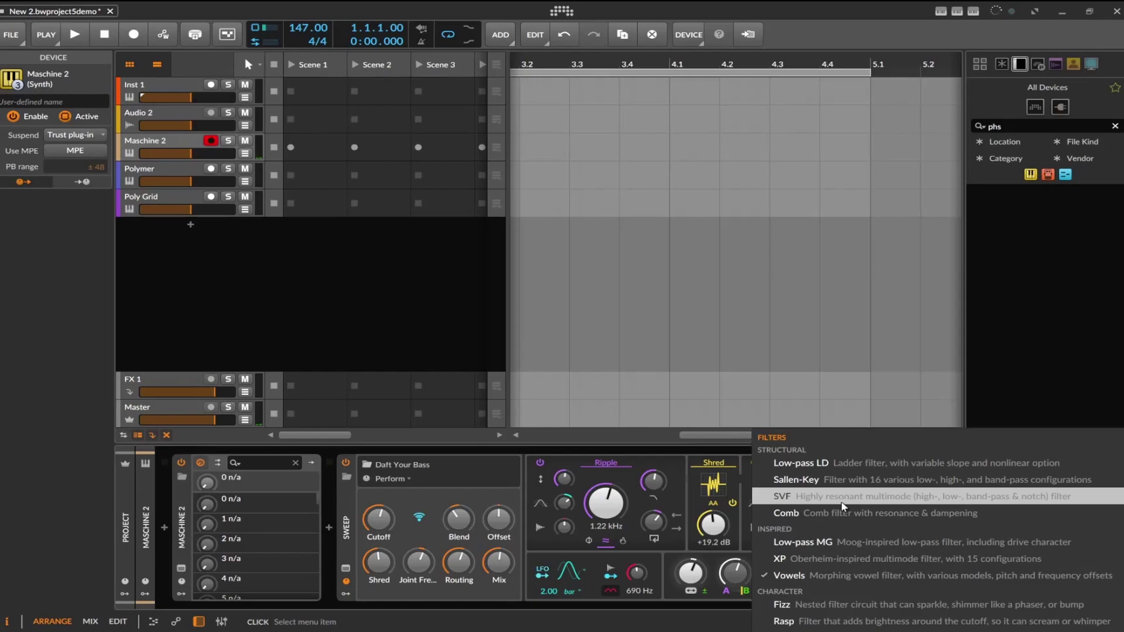
{"action": "key", "text": "Escape"}
{"action": "left_click", "coordinate": [711, 463]}
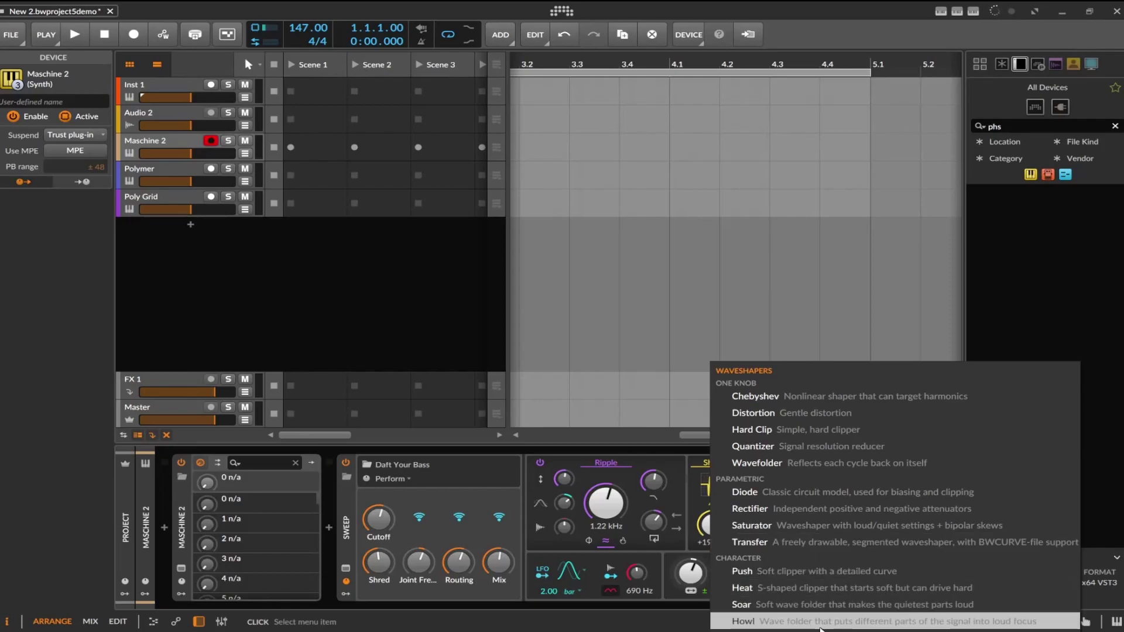
{"action": "left_click", "coordinate": [819, 592]}
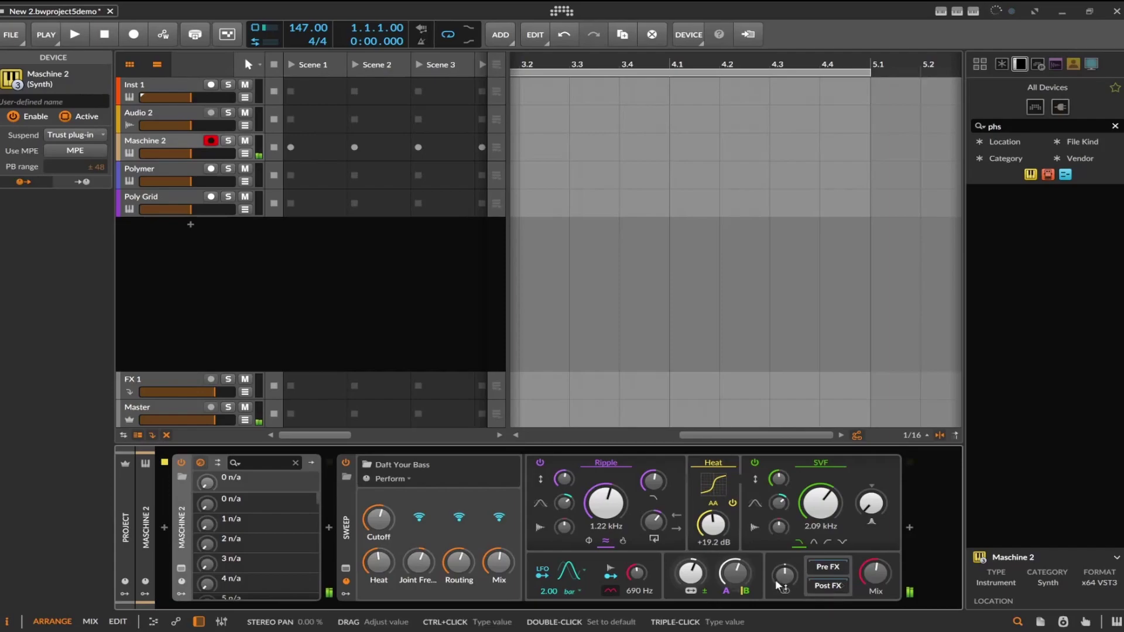
- Set Sweep's Heat drive to about +24.5 dB and the cutoffs to about 517 Hz for Ripple and 1.20 kHz for SVF
{"action": "left_click_drag", "start_coordinate": [733, 532], "coordinate": [731, 486]}
{"action": "left_click_drag", "start_coordinate": [820, 502], "coordinate": [820, 525]}
{"action": "left_click_drag", "start_coordinate": [378, 518], "coordinate": [379, 534]}
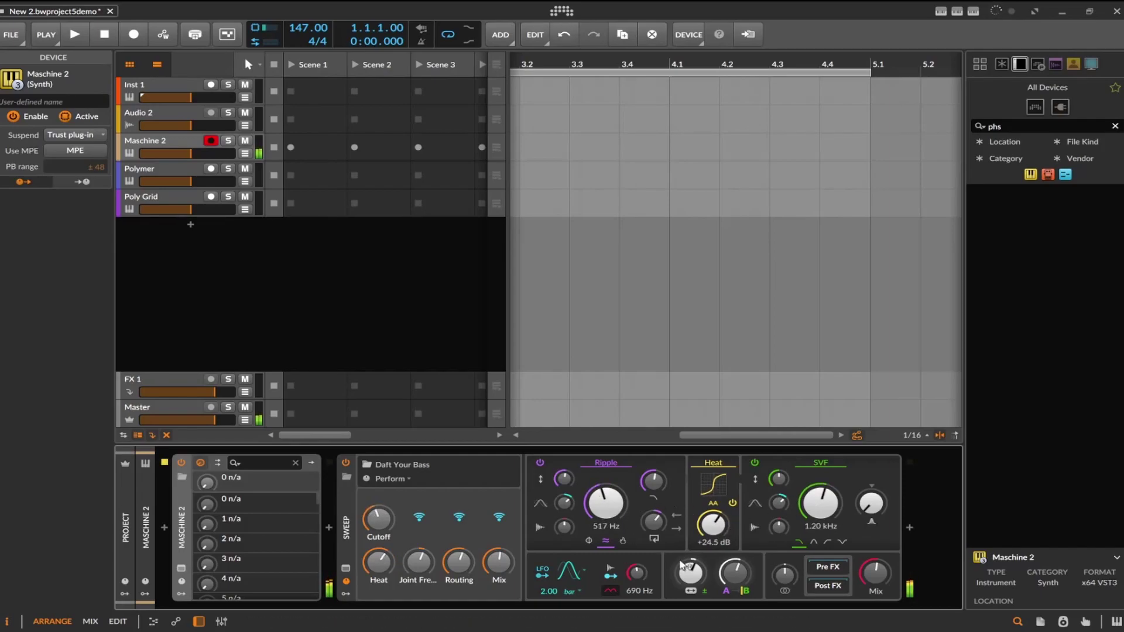
- Examine the module patch inside the Sweep device in its expanded view, and close the view
{"action": "left_click", "coordinate": [345, 569]}
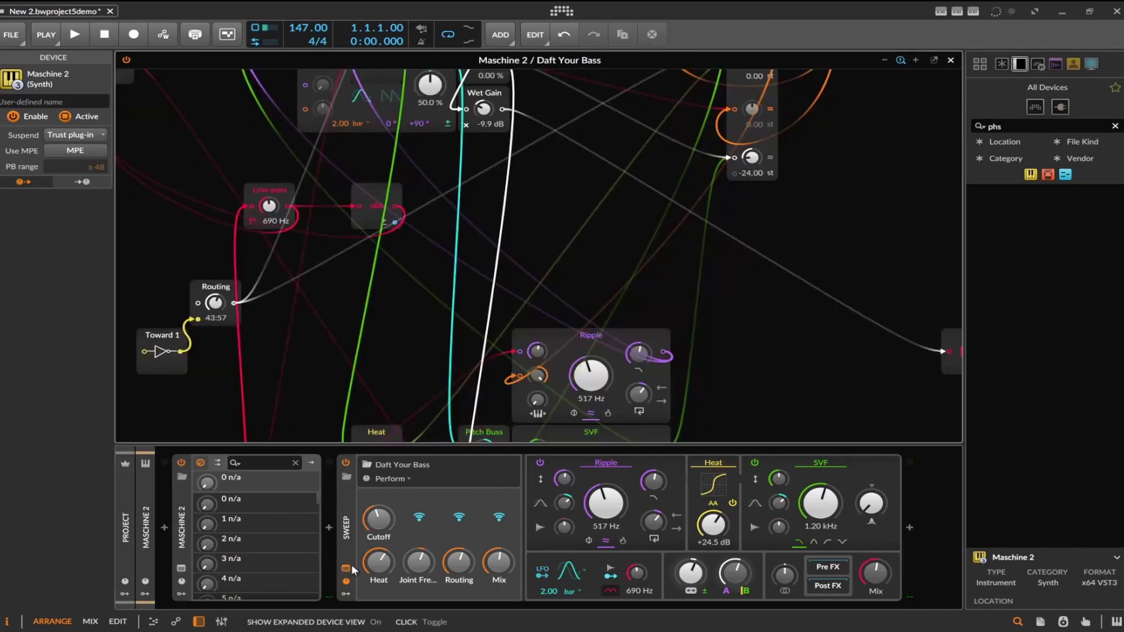
{"action": "scroll", "coordinate": [545, 247], "scroll_direction": "down", "scroll_amount": 5}
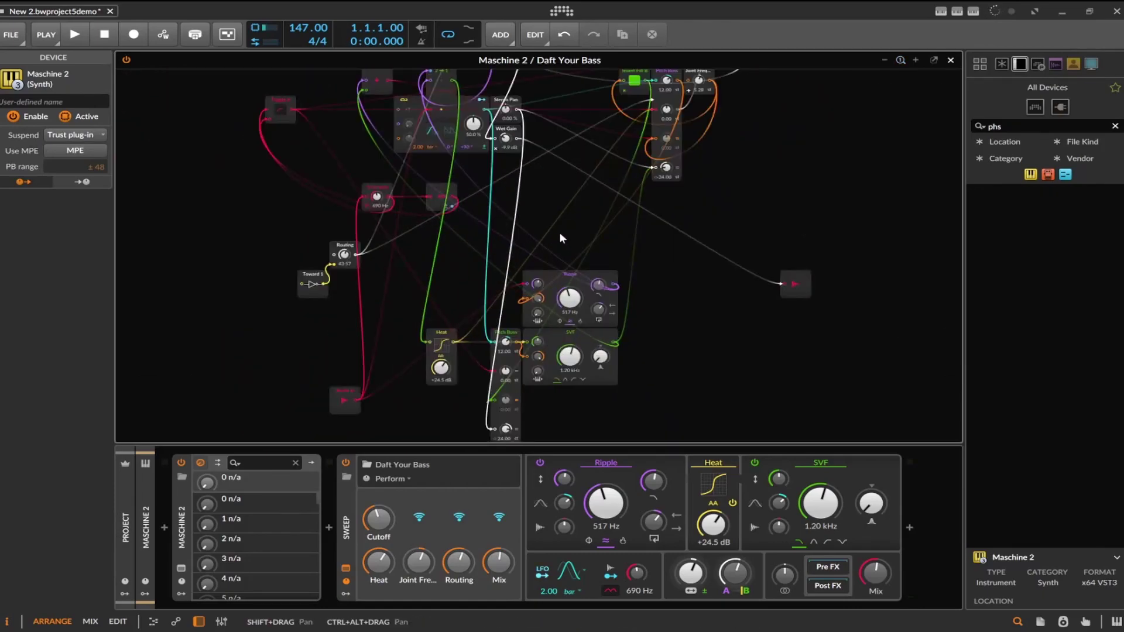
{"action": "left_click", "coordinate": [561, 240]}
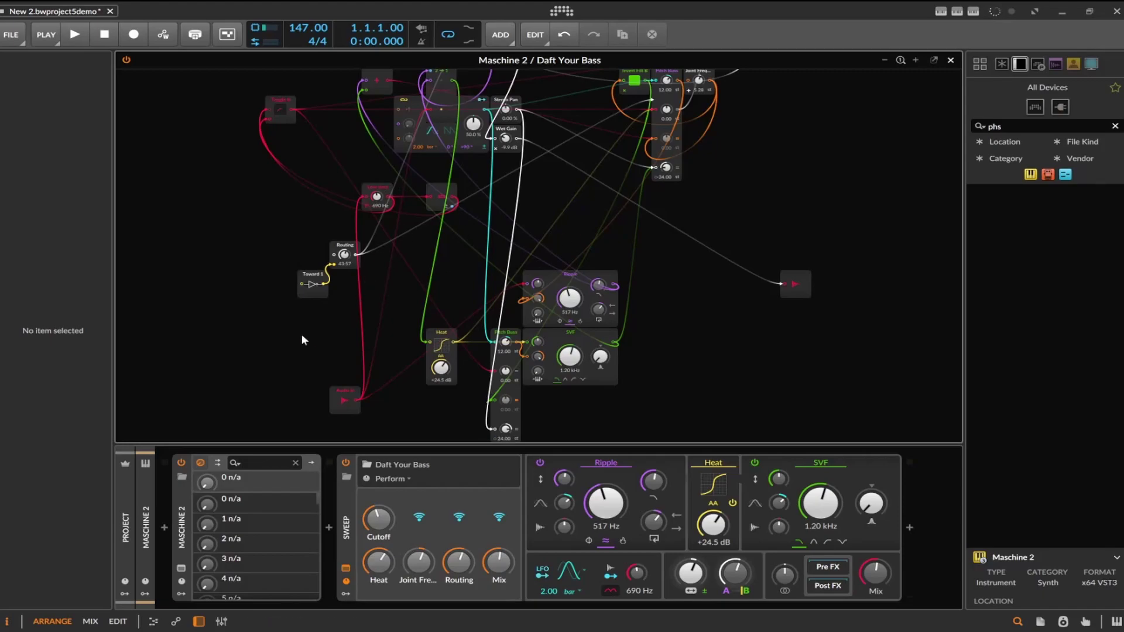
{"action": "left_click", "coordinate": [950, 60]}
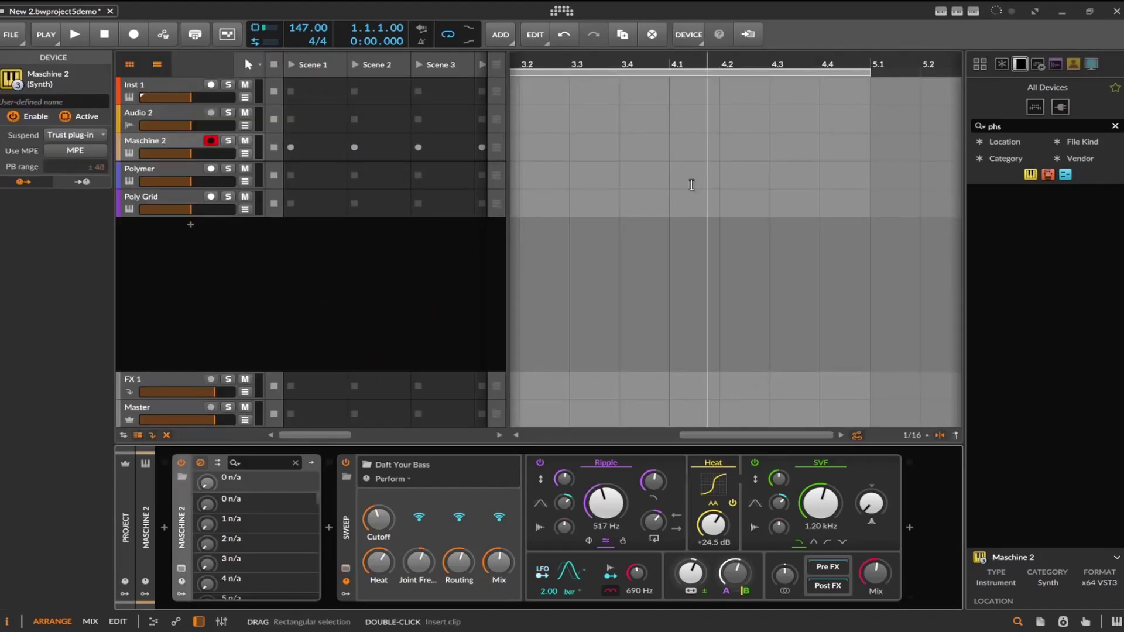
- Select the Polymer track, then bypass and re-enable its Filter+ device to compare the sound
{"action": "left_click", "coordinate": [161, 170]}
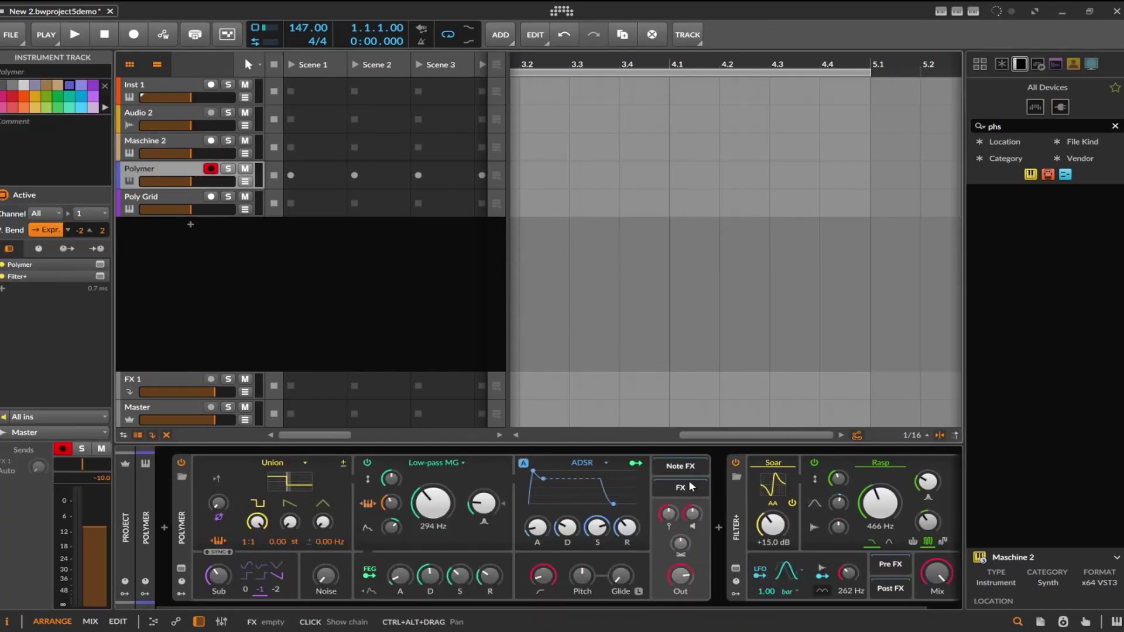
{"action": "left_click", "coordinate": [734, 463]}
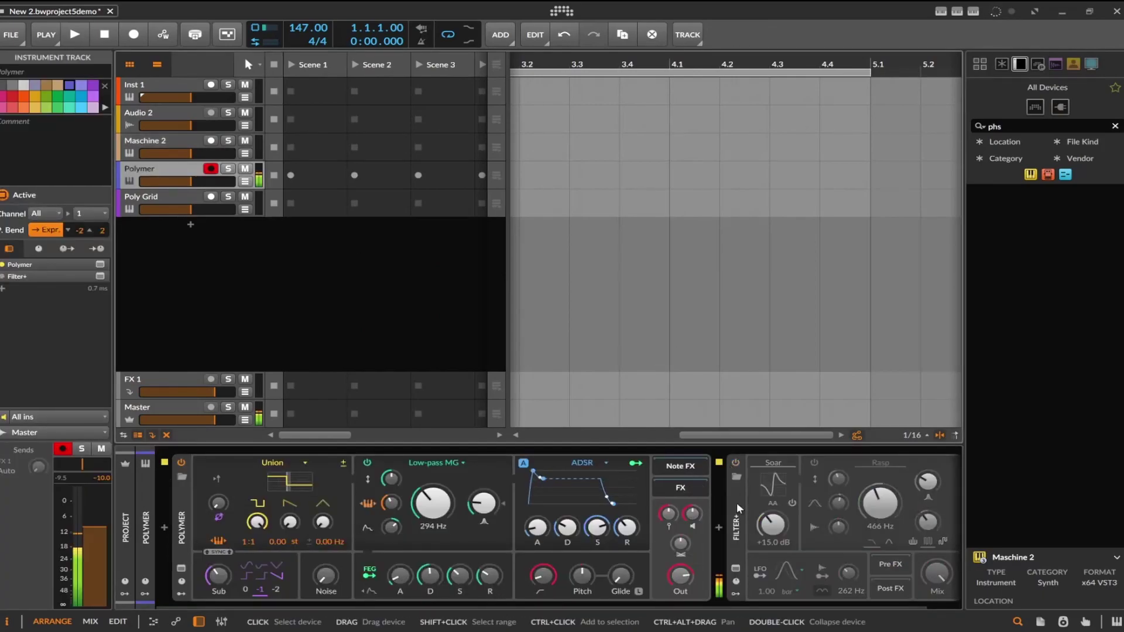
{"action": "left_click", "coordinate": [736, 463]}
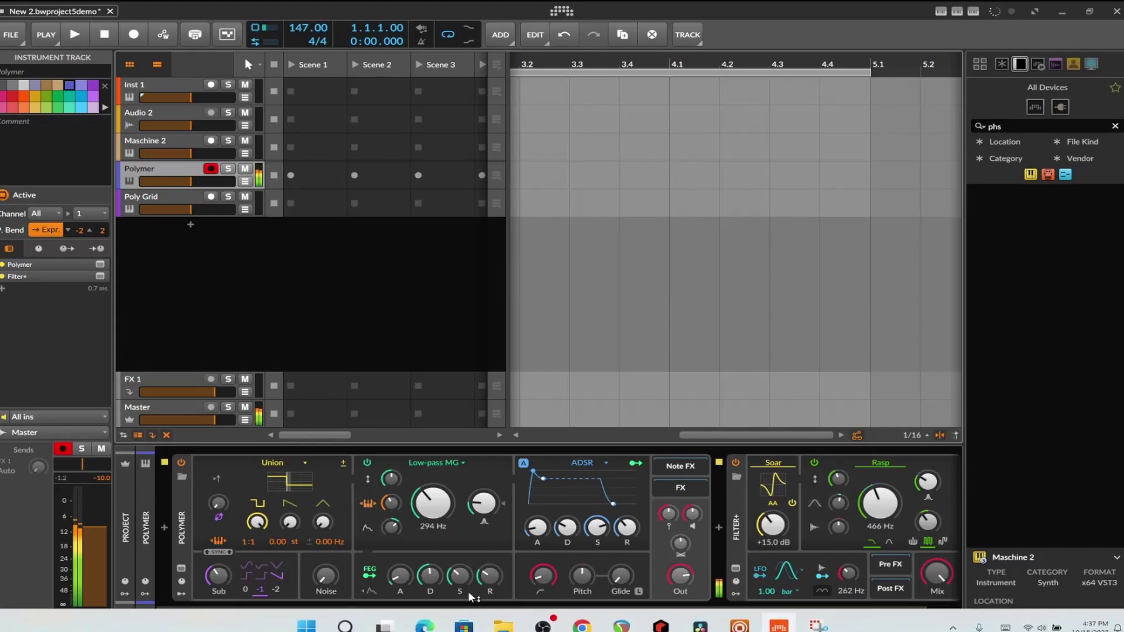
- Set the drive of the Soar waveshaper in Filter+ to about +6.9 dB
{"action": "left_click_drag", "start_coordinate": [462, 602], "coordinate": [543, 599]}
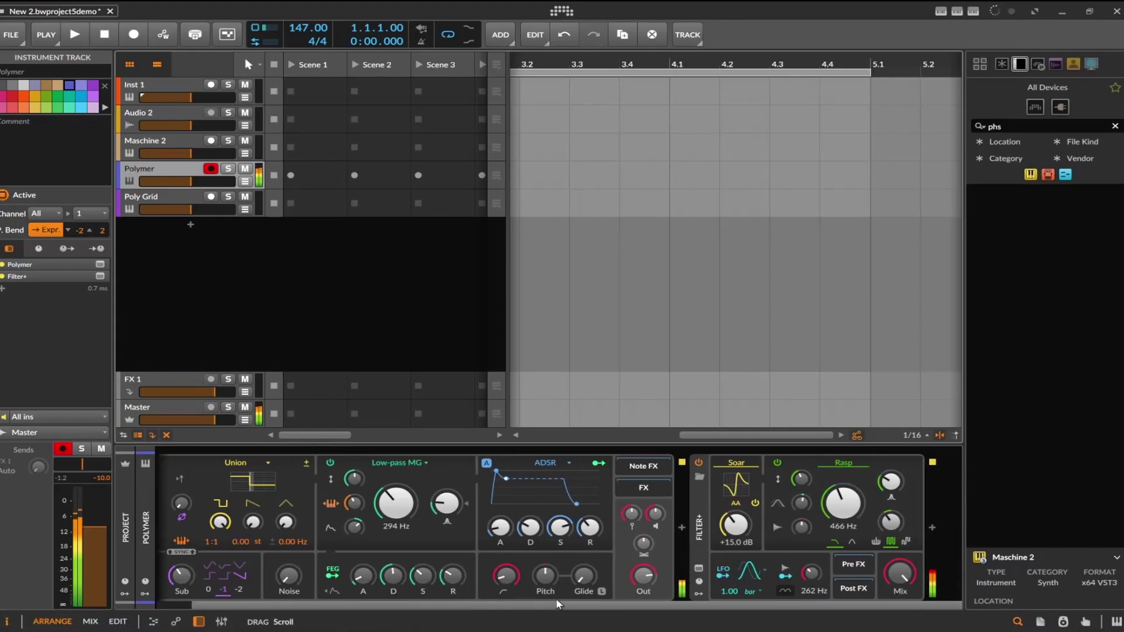
{"action": "left_click_drag", "start_coordinate": [737, 518], "coordinate": [738, 561]}
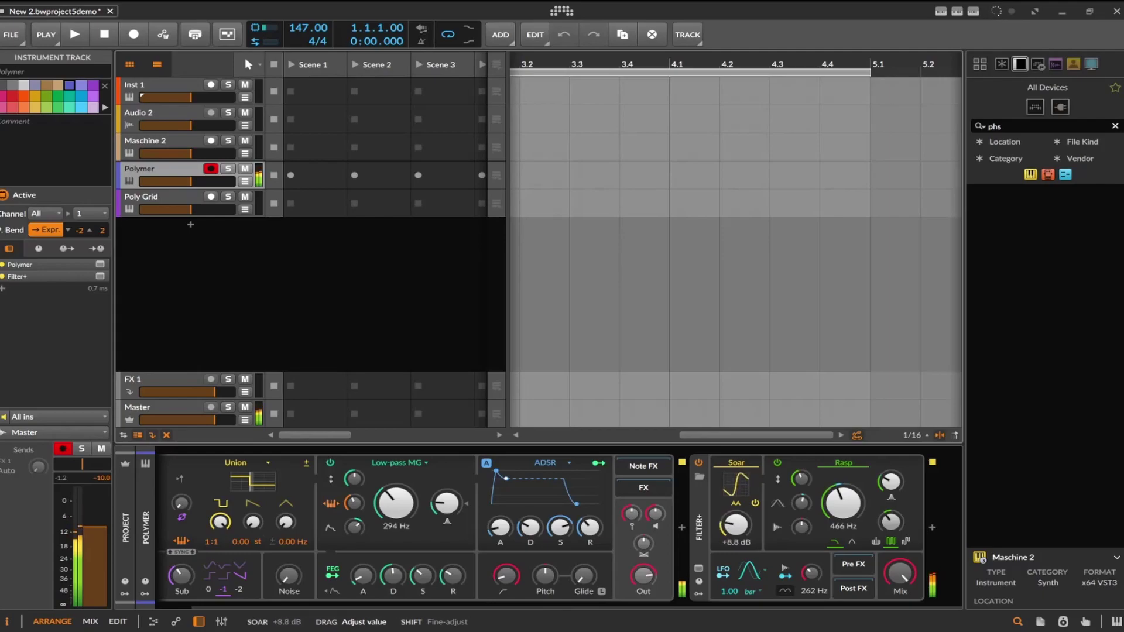
- Replace the Rasp filter in Filter+ with Fizz and set its cutoff to about 233 Hz
{"action": "left_click", "coordinate": [844, 463]}
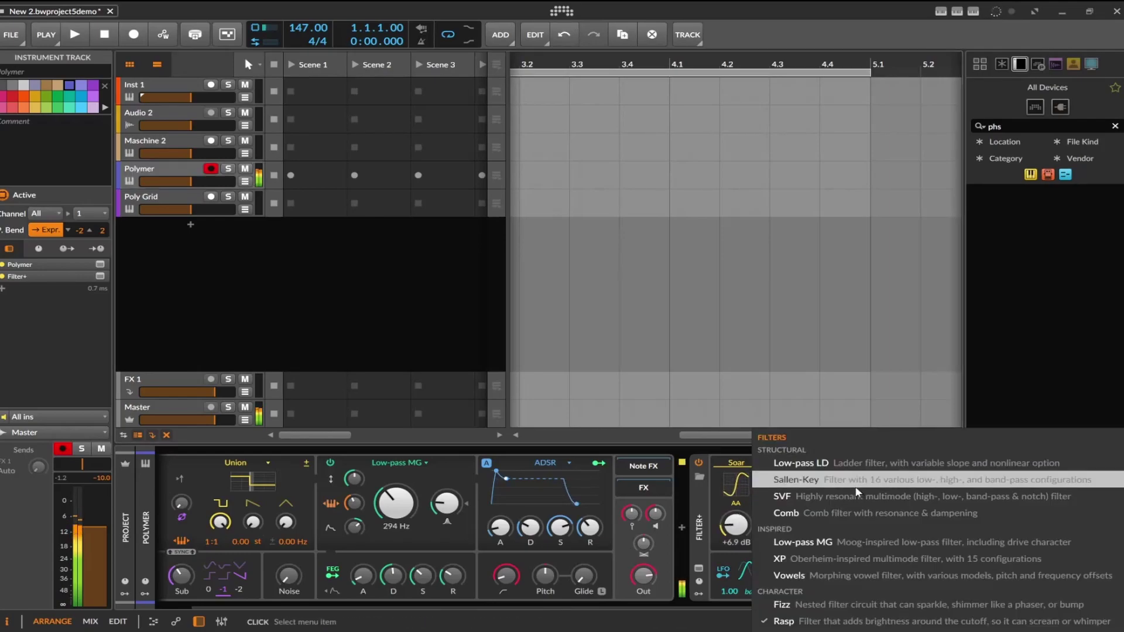
{"action": "left_click", "coordinate": [849, 604]}
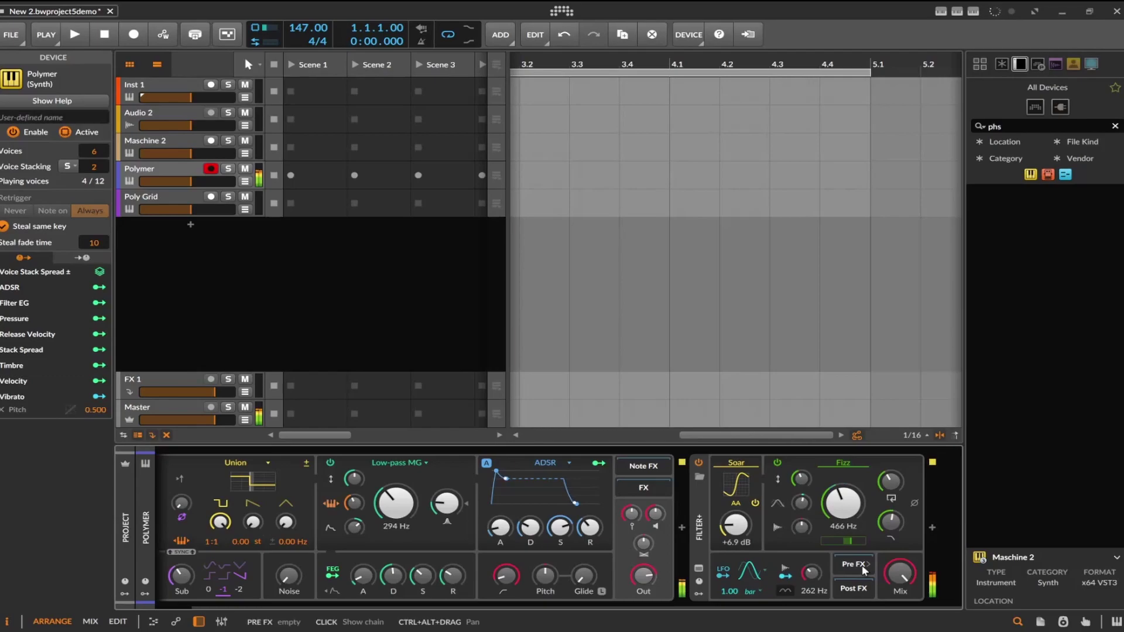
{"action": "left_click_drag", "start_coordinate": [843, 502], "coordinate": [843, 527]}
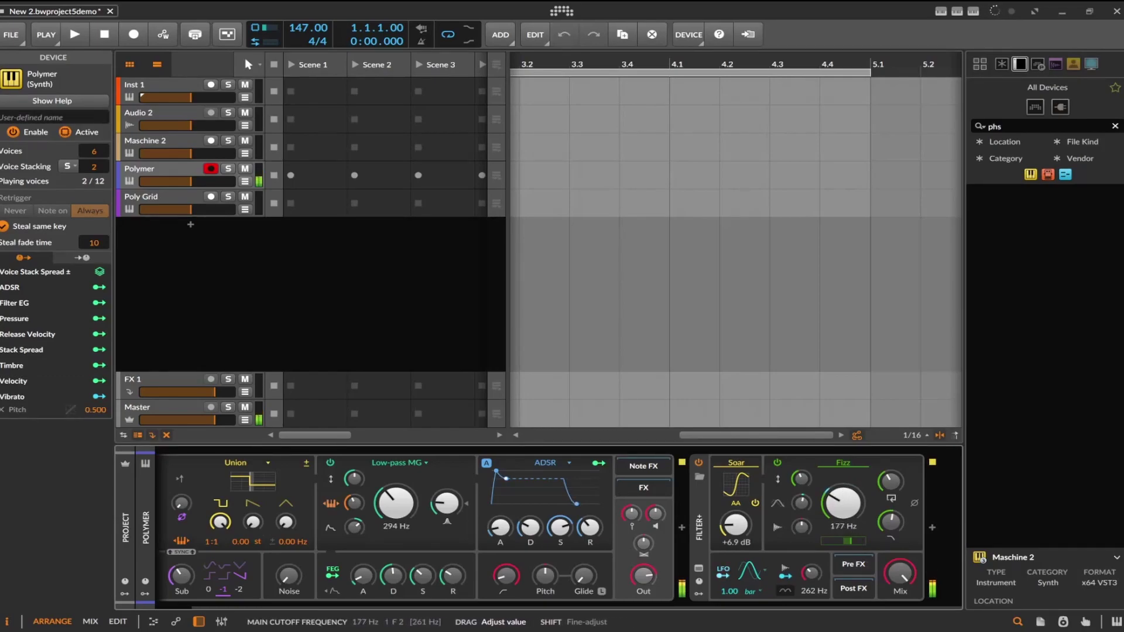
- Bypass and re-enable Filter+ to compare its Soar and Fizz combination with the dry Polymer sound
{"action": "left_click", "coordinate": [699, 462]}
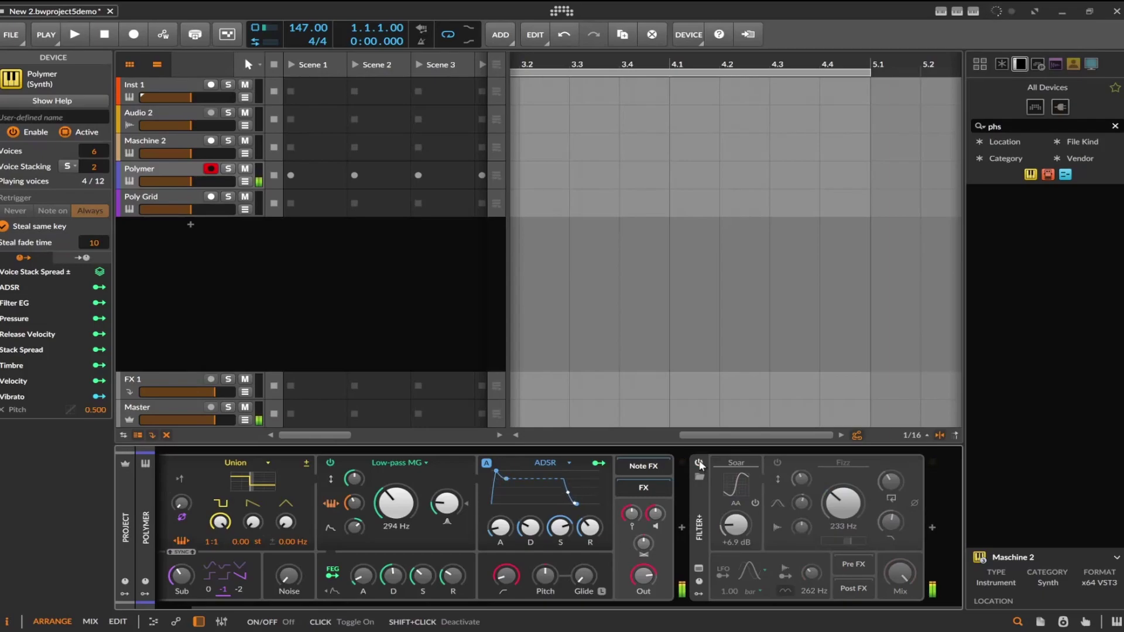
{"action": "left_click", "coordinate": [698, 462]}
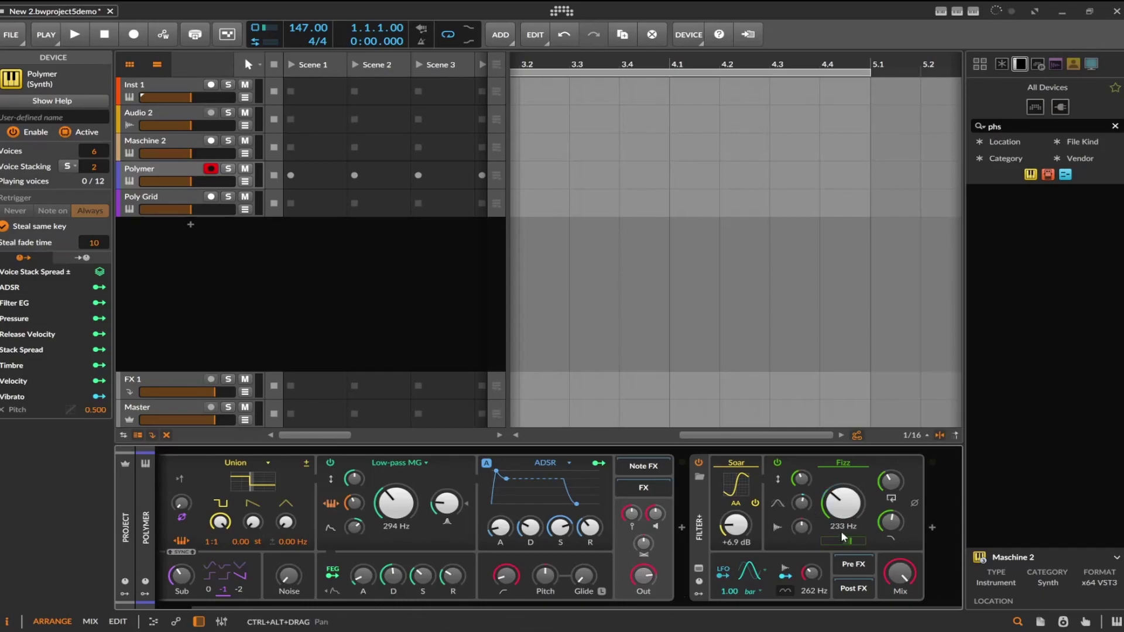
{"action": "left_click_drag", "start_coordinate": [844, 540], "coordinate": [844, 525]}
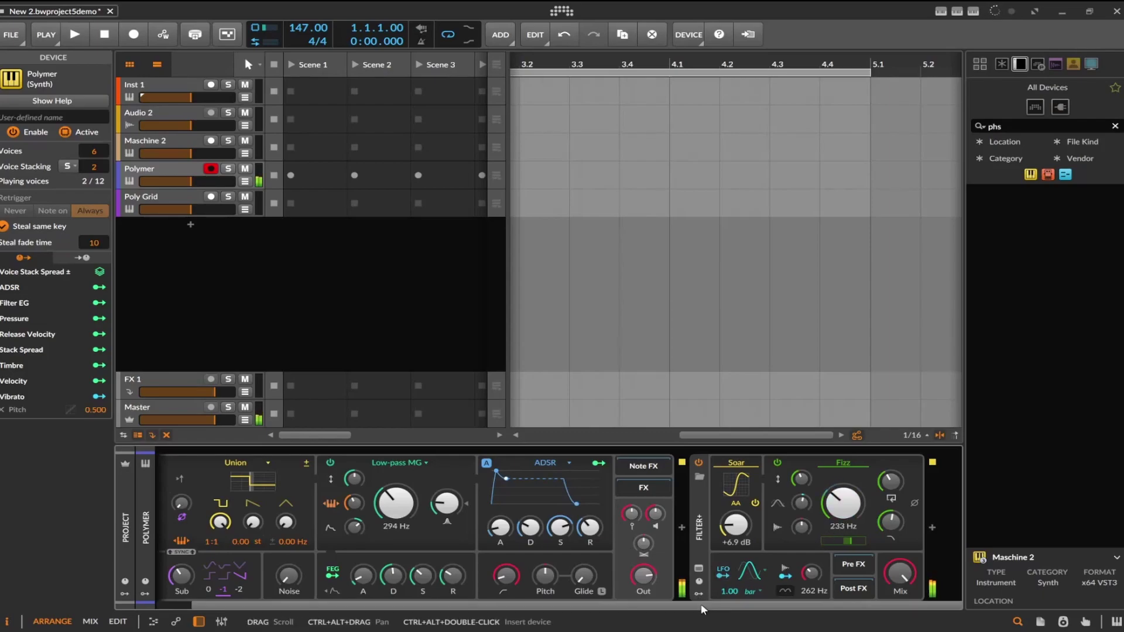
- Show Polymer's modulators, select the Stack Spread modulator and review its available spread modes
{"action": "left_click_drag", "start_coordinate": [700, 603], "coordinate": [599, 612]}
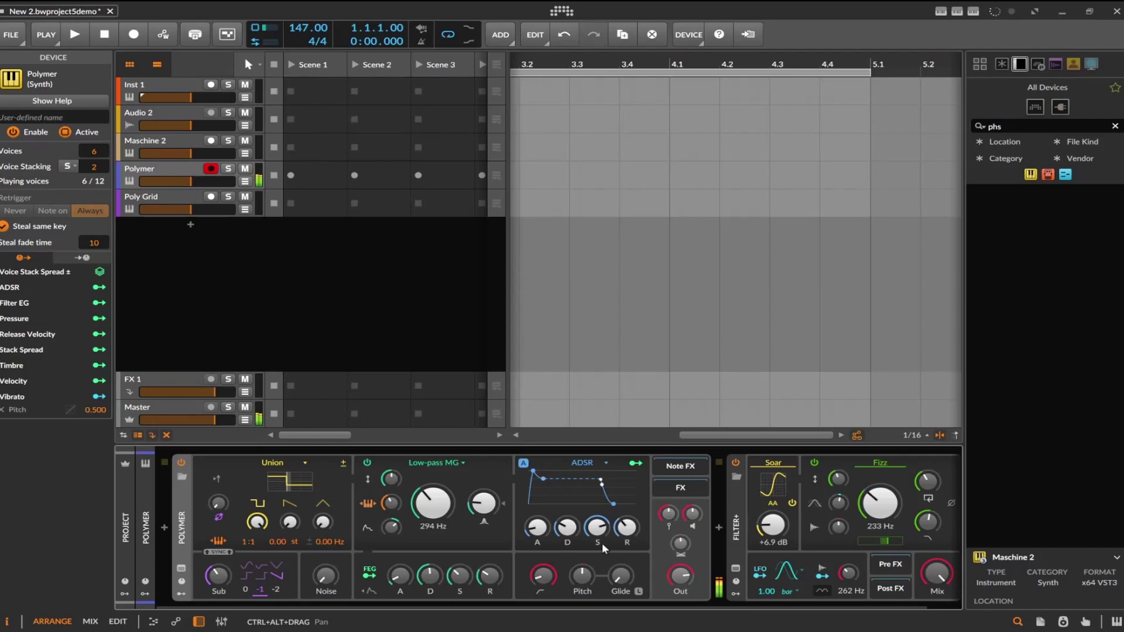
{"action": "left_click", "coordinate": [181, 593]}
{"action": "left_click", "coordinate": [222, 556]}
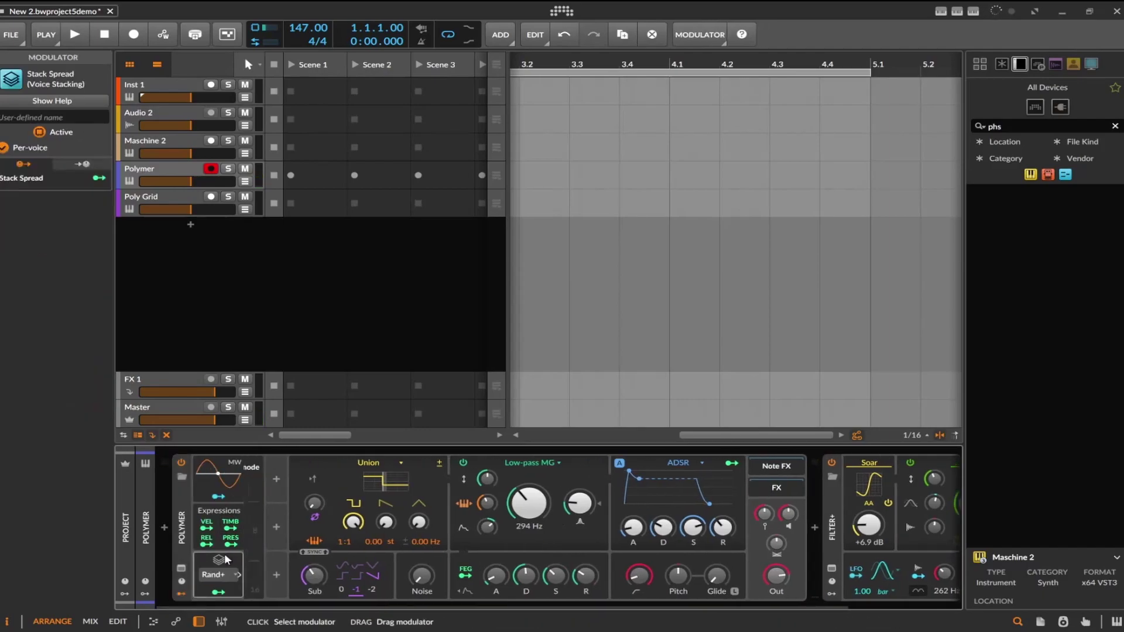
{"action": "left_click", "coordinate": [218, 576]}
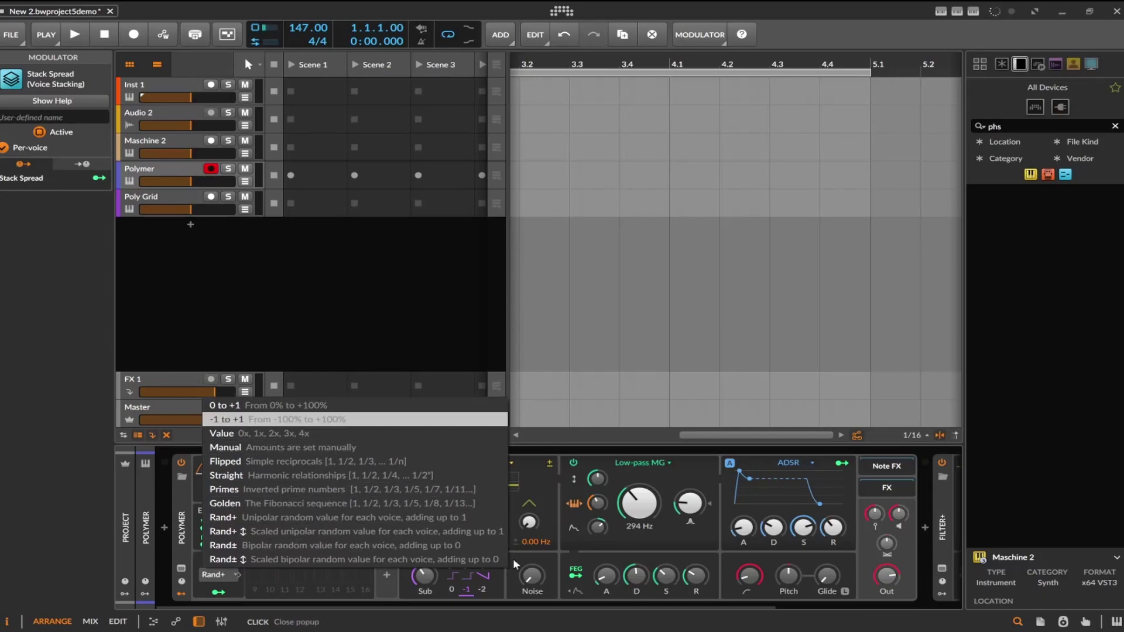
{"action": "left_click", "coordinate": [182, 531]}
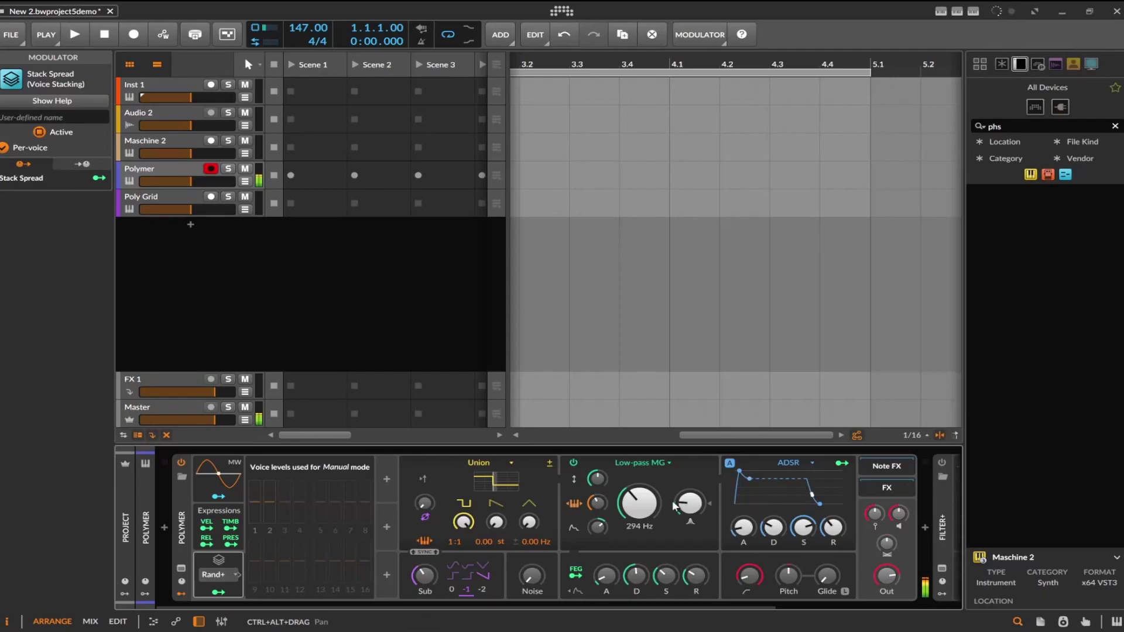
- Map Stack Spread to the cutoff of Polymer's Low-pass MG filter with an amount of about 26.40
{"action": "left_click", "coordinate": [221, 594]}
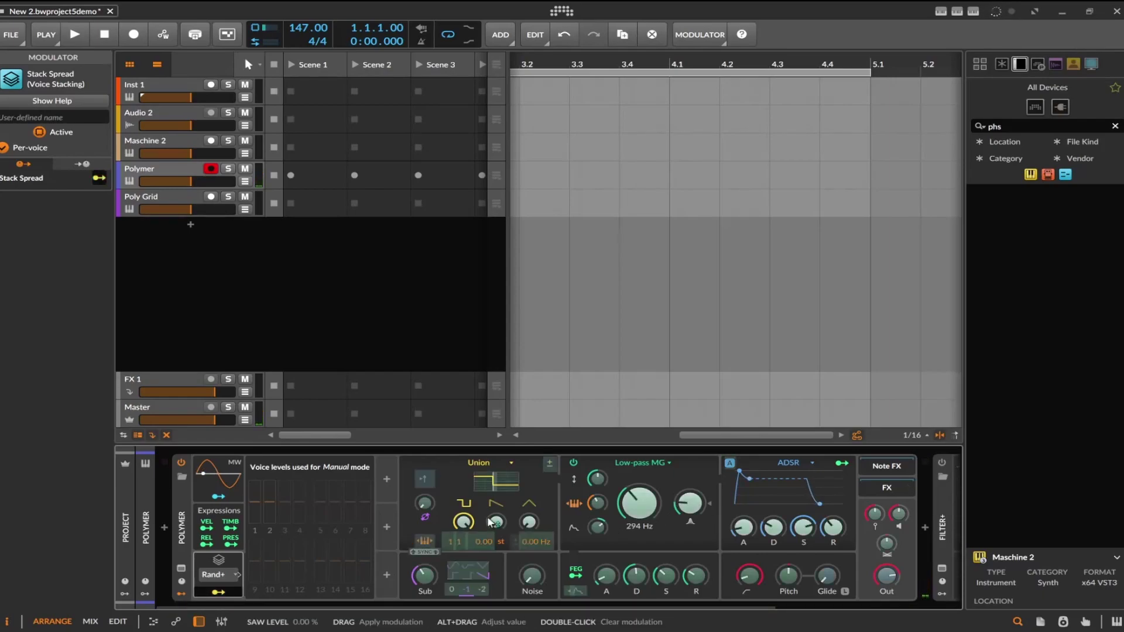
{"action": "mouse_move", "coordinate": [630, 528]}
{"action": "left_mouse_down"}
{"action": "mouse_move", "coordinate": [631, 503]}
{"action": "mouse_move", "coordinate": [639, 515]}
{"action": "left_mouse_up"}
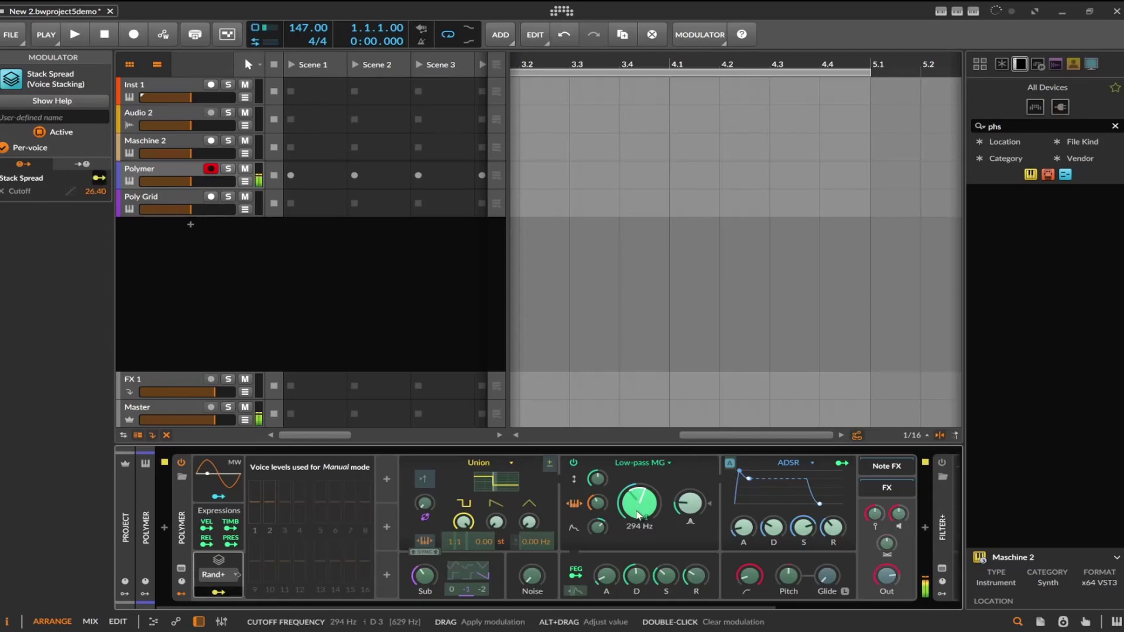
- Audition the Golden and Straight spread modes in Stack Spread, and set the mode to Flipped
{"action": "left_click", "coordinate": [225, 575]}
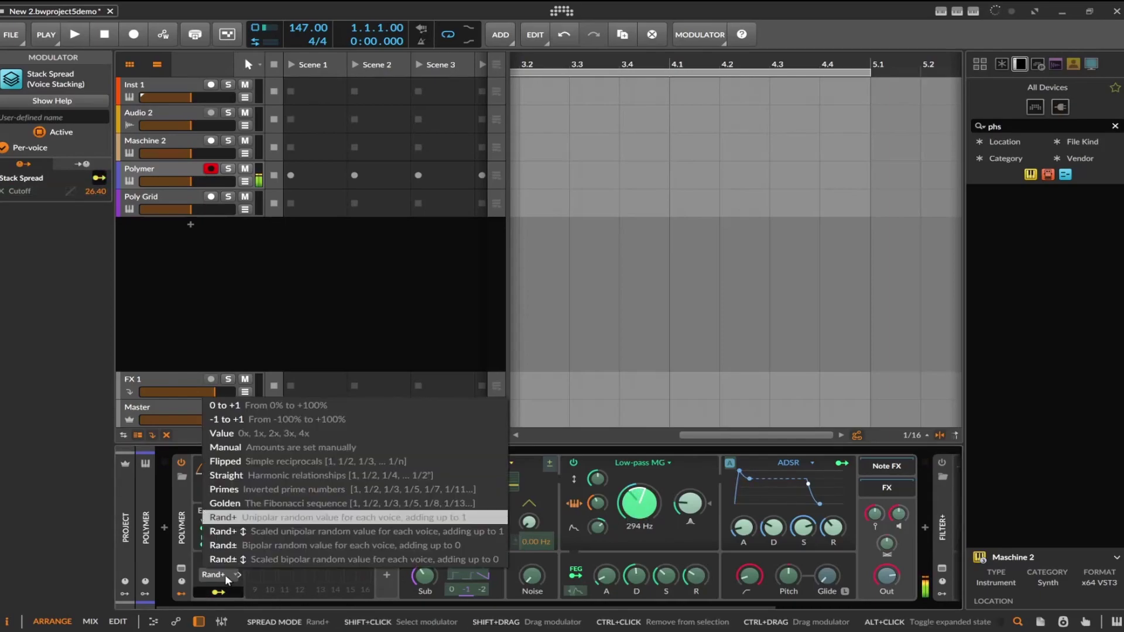
{"action": "left_click", "coordinate": [238, 497]}
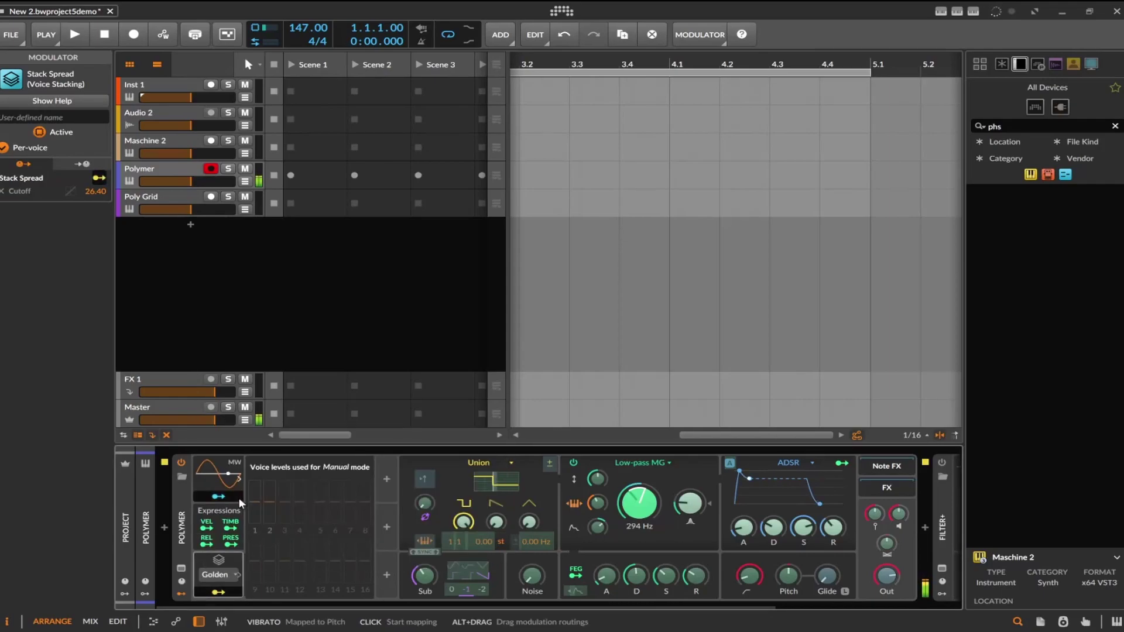
{"action": "left_click", "coordinate": [214, 575]}
{"action": "left_click", "coordinate": [247, 477]}
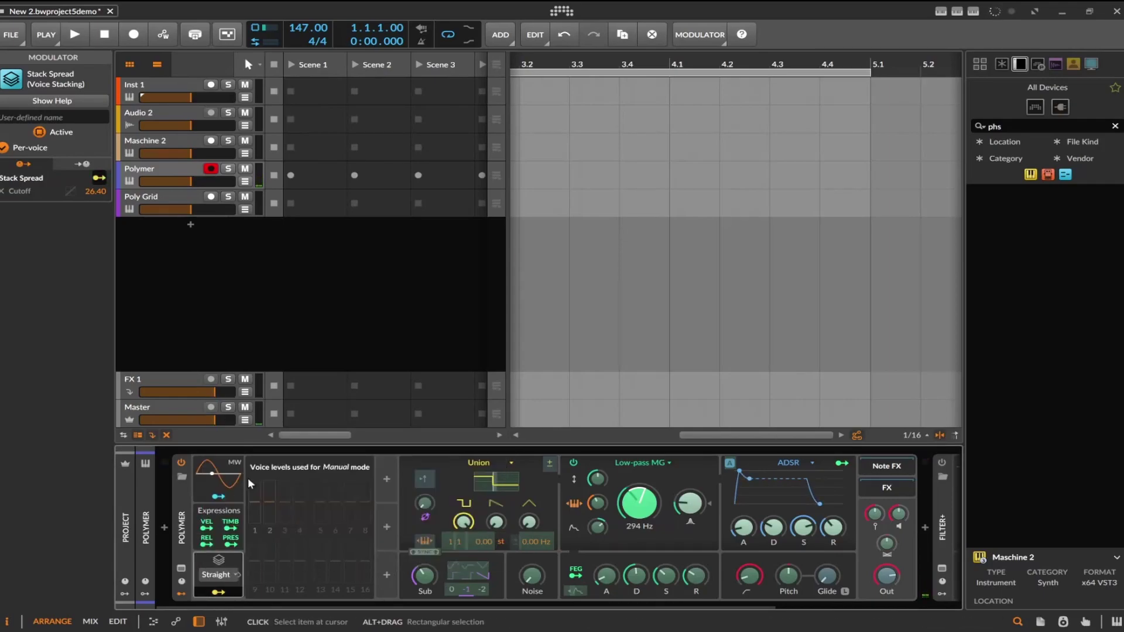
{"action": "left_click", "coordinate": [226, 570]}
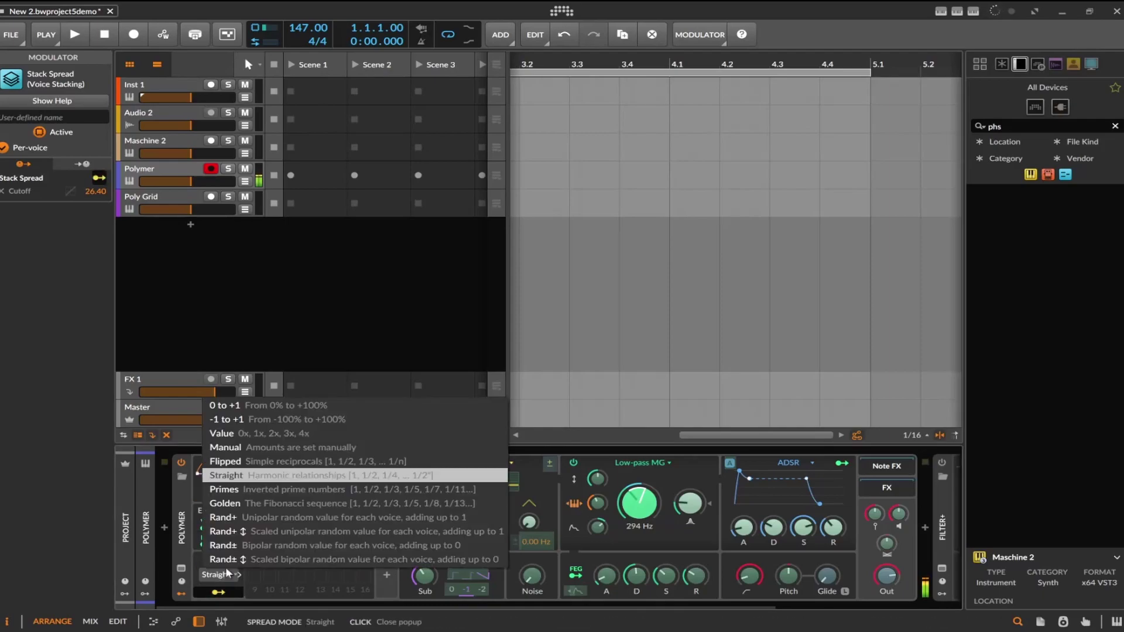
{"action": "left_click", "coordinate": [252, 461]}
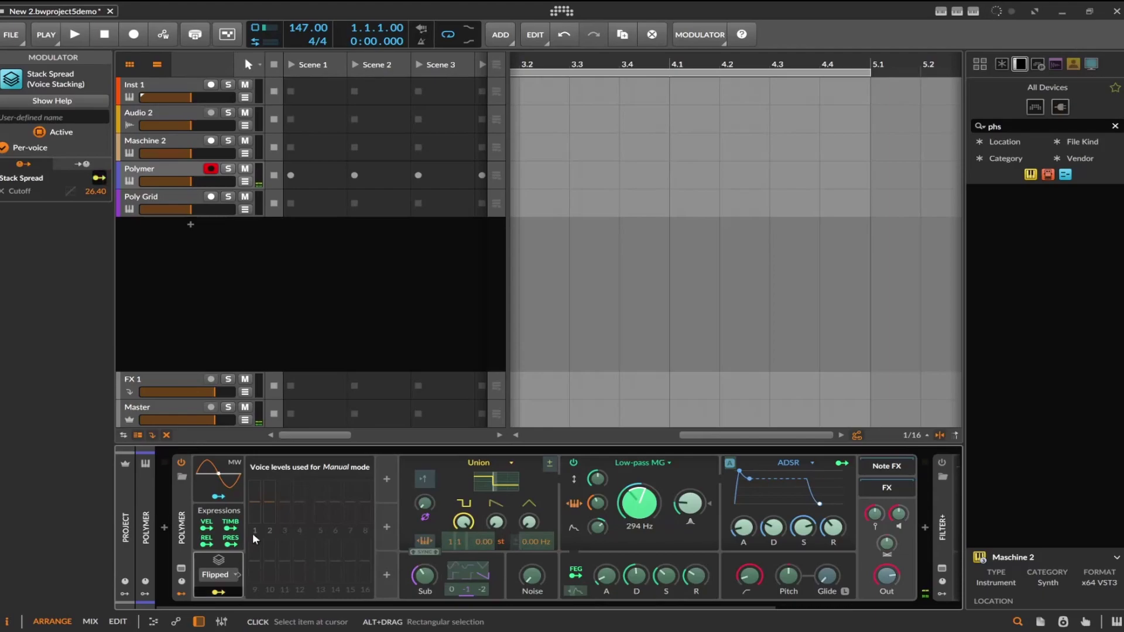
- Set Stack Spread to the scaled bipolar random mode (Rand± ↕) and its modulation of Polymer's filter cutoff to 51.60
{"action": "left_click", "coordinate": [224, 571]}
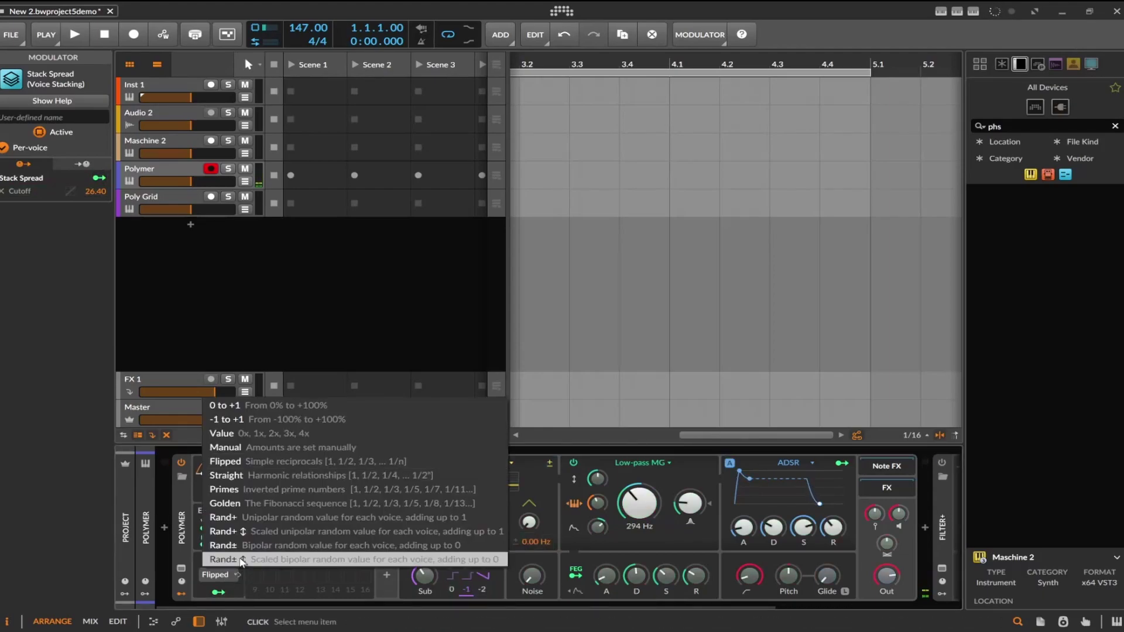
{"action": "left_click", "coordinate": [240, 556]}
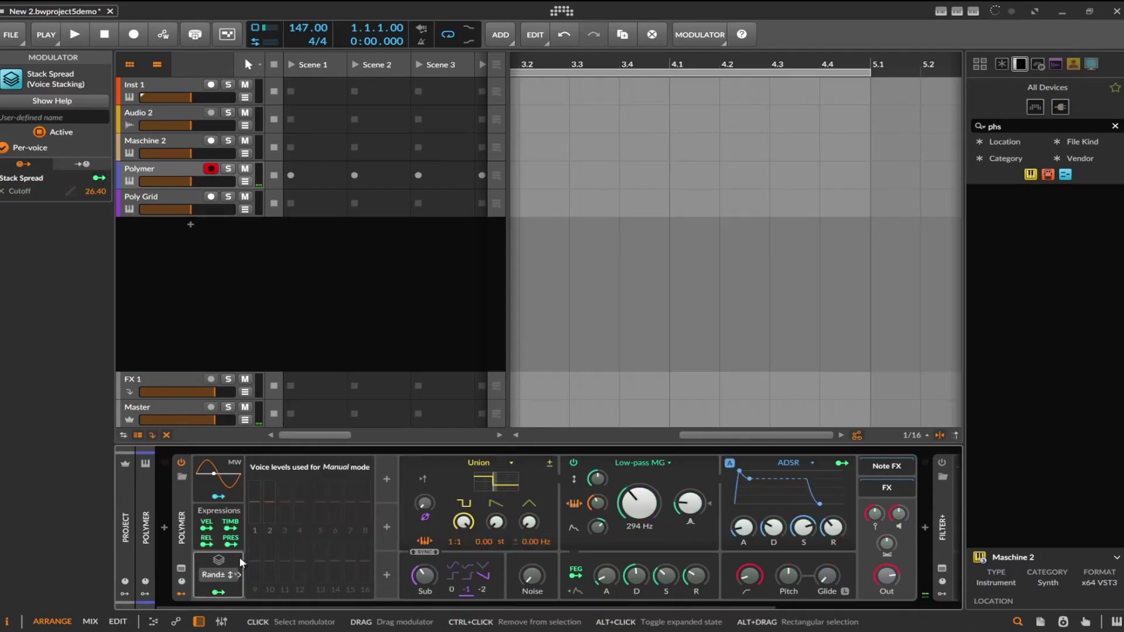
{"action": "left_click", "coordinate": [218, 591]}
{"action": "left_click_drag", "start_coordinate": [648, 497], "coordinate": [644, 505]}
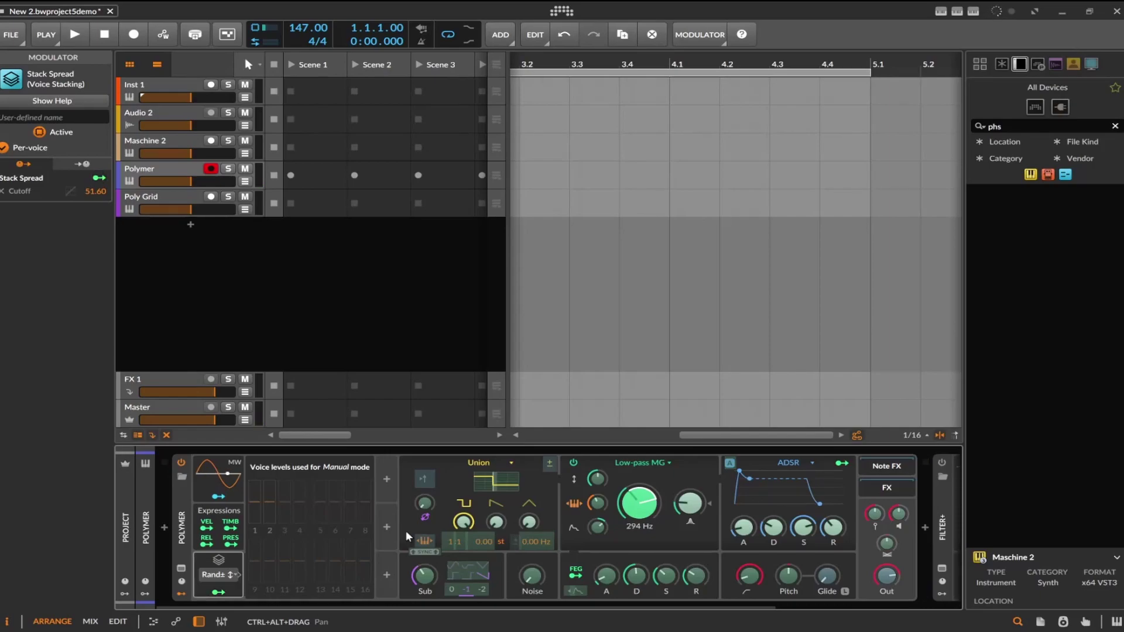
- Set Stack Spread's mode to -1 to +1 and hide its manual voice level editor
{"action": "left_click", "coordinate": [226, 572]}
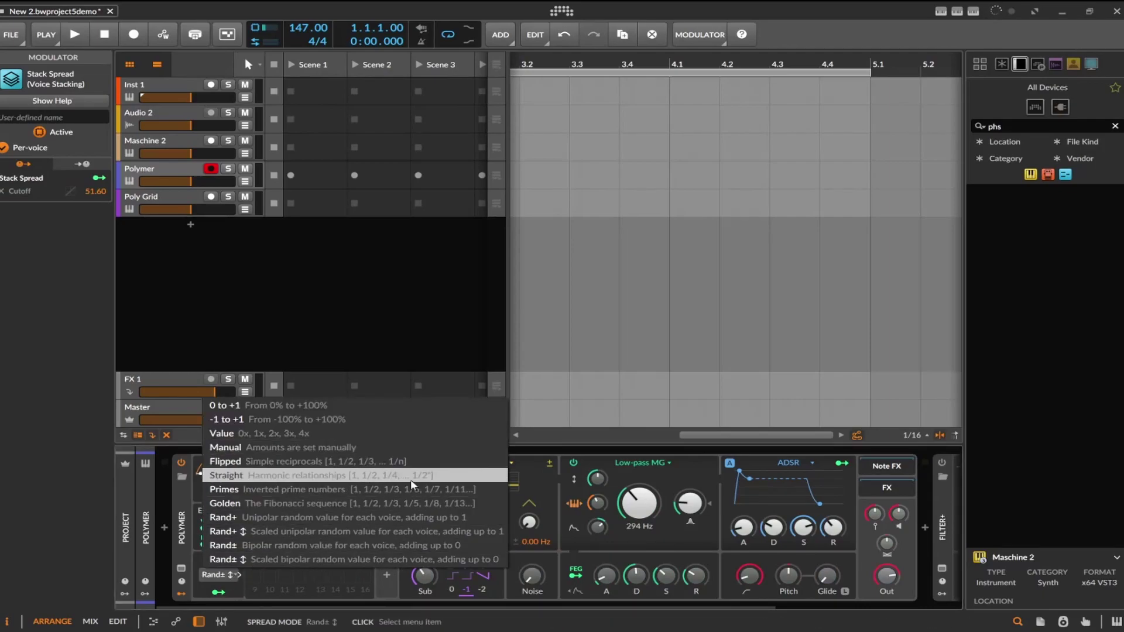
{"action": "left_click", "coordinate": [398, 419]}
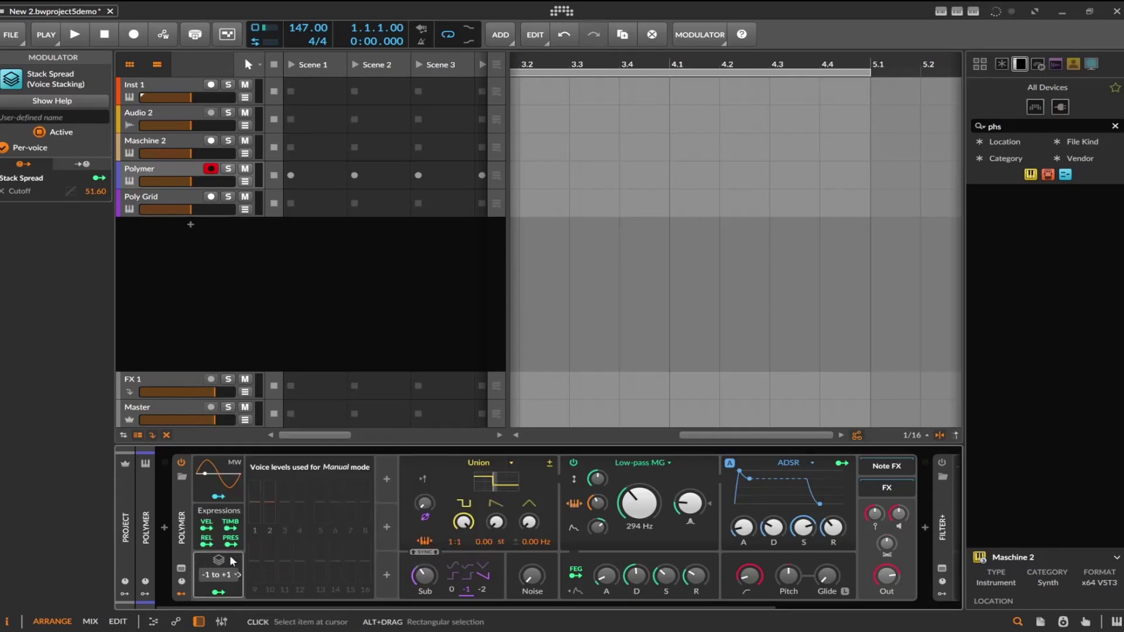
{"action": "left_click", "coordinate": [216, 576]}
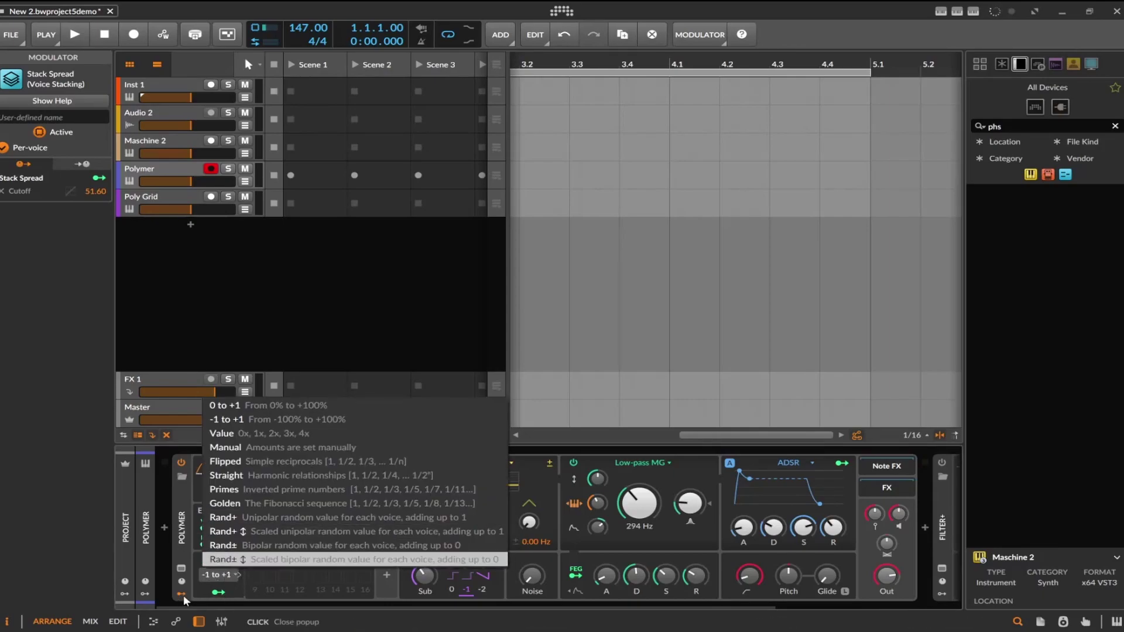
{"action": "left_click", "coordinate": [200, 600]}
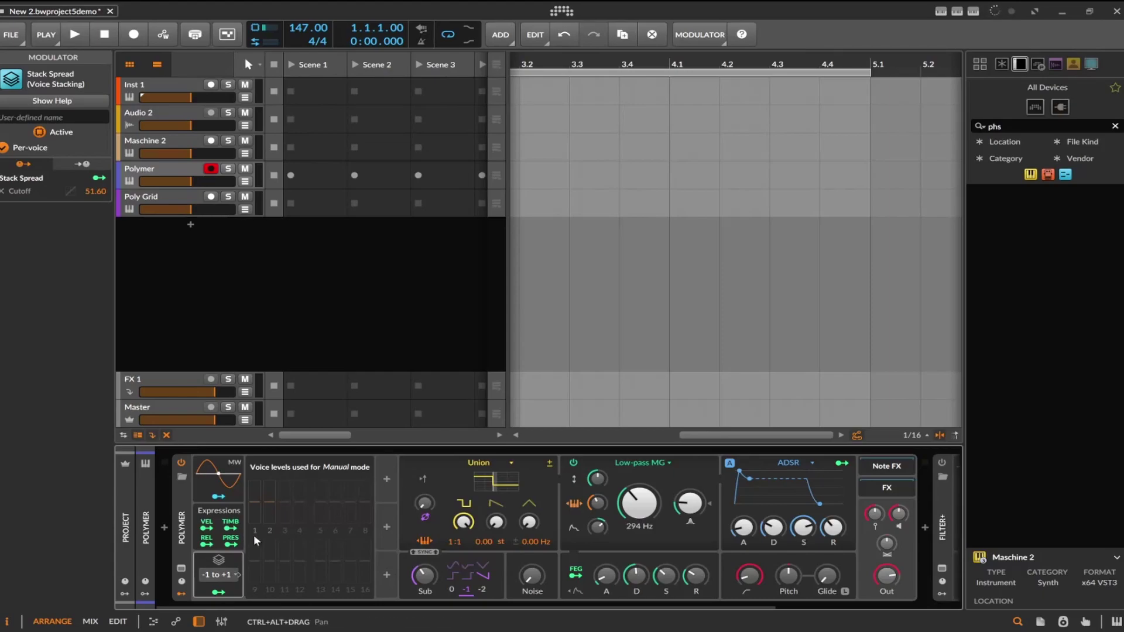
{"action": "left_click", "coordinate": [199, 565]}
{"action": "left_click", "coordinate": [197, 563]}
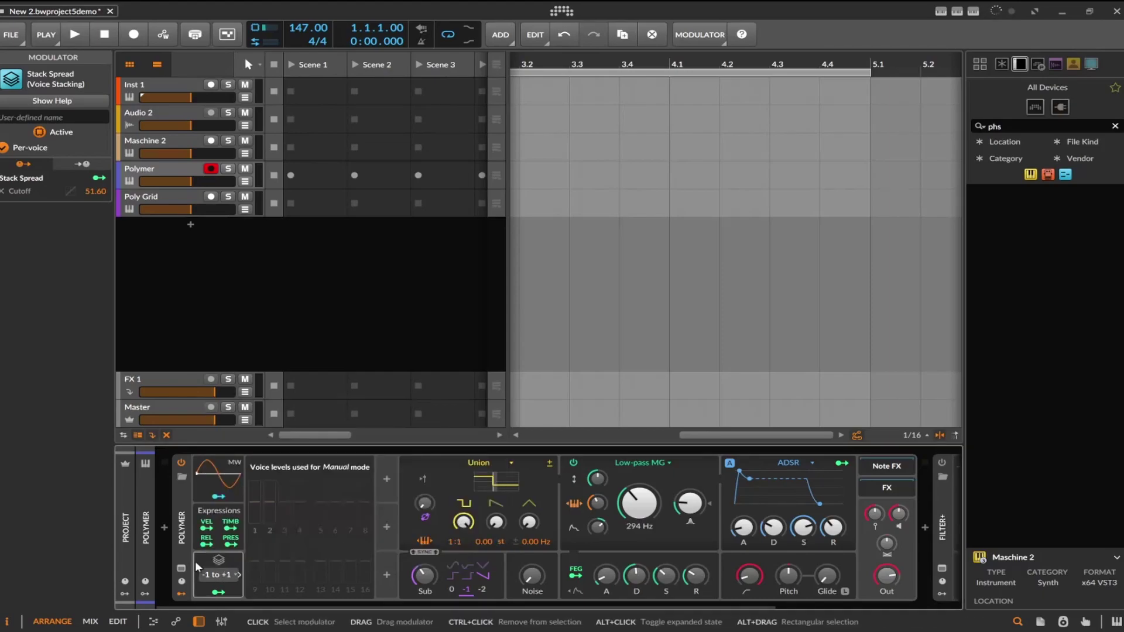
{"action": "left_click", "coordinate": [196, 561]}
- Add a Voice Control modulator from the Voice Stacking category to Polymer
{"action": "left_click", "coordinate": [255, 478]}
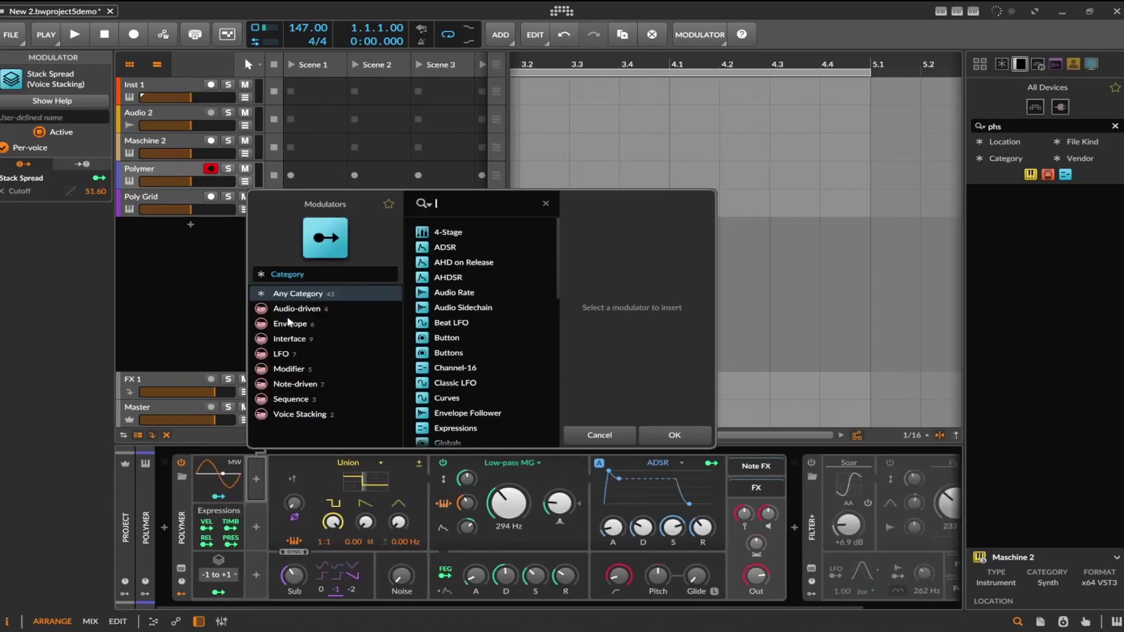
{"action": "left_click", "coordinate": [300, 414]}
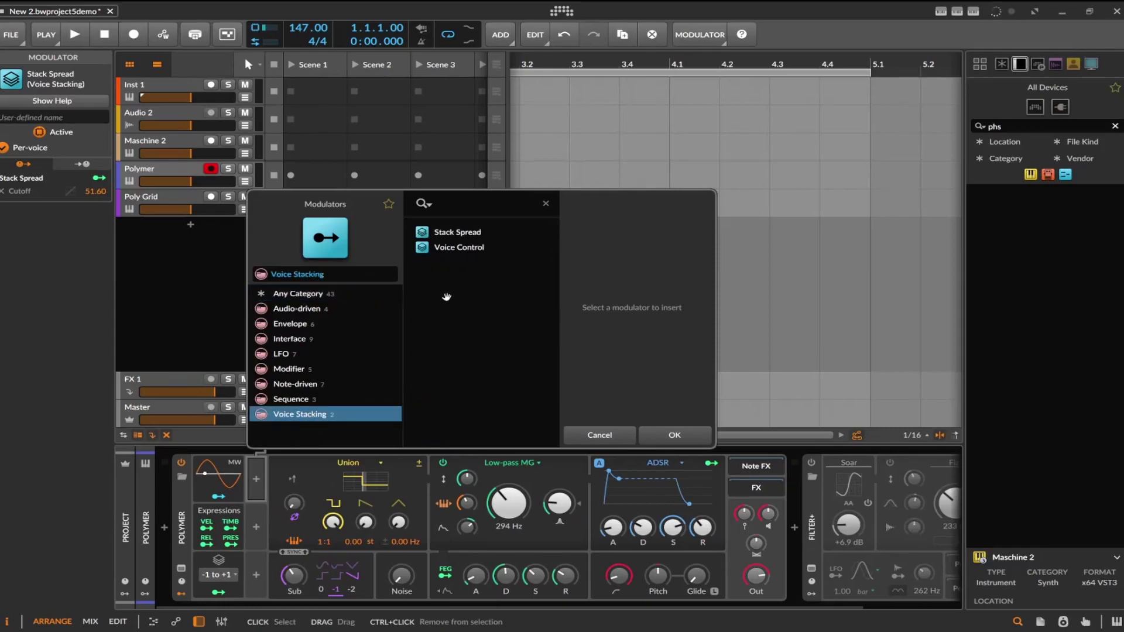
{"action": "left_click", "coordinate": [439, 246]}
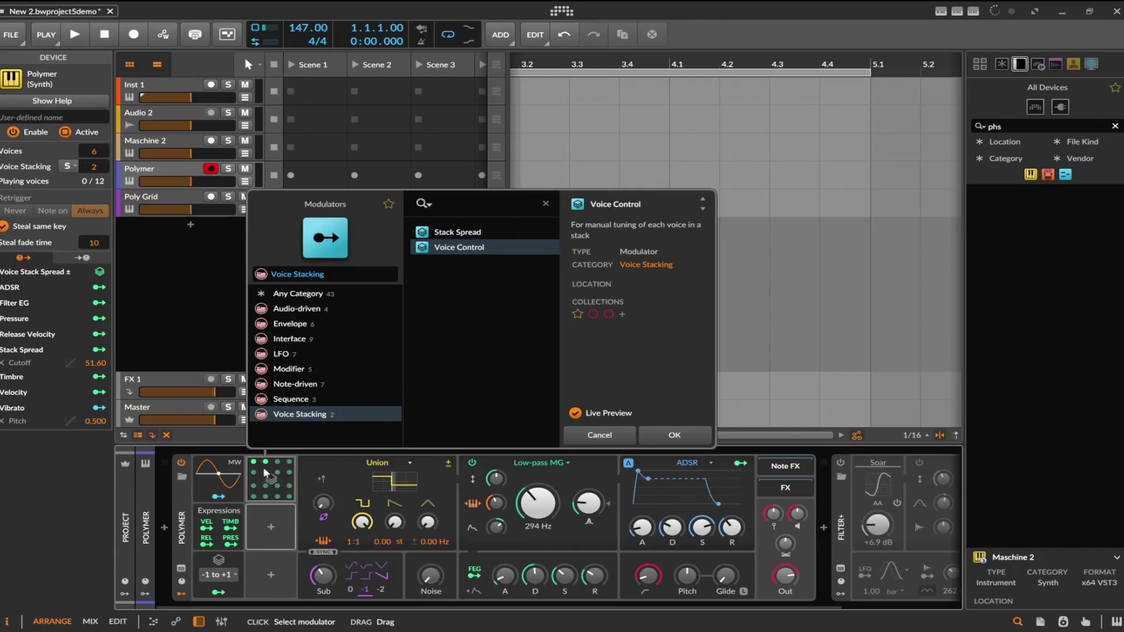
{"action": "left_click", "coordinate": [679, 433]}
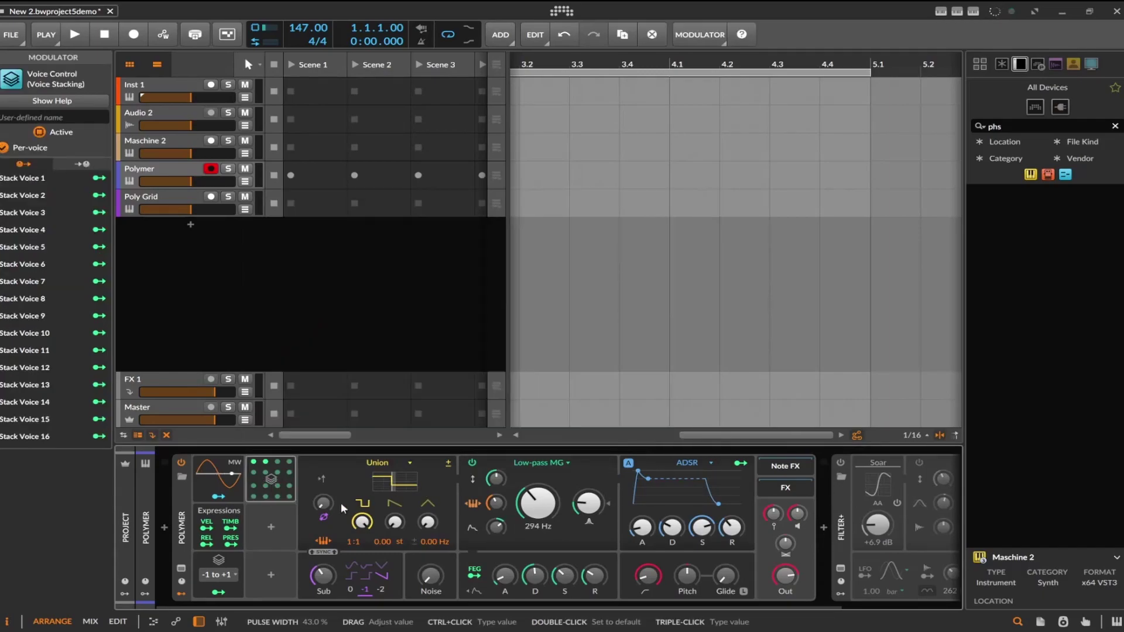
- Map Voice Control's Stack Voice 2 to the Union oscillator's pulse width with an amount of about 0.404
{"action": "left_click", "coordinate": [278, 463]}
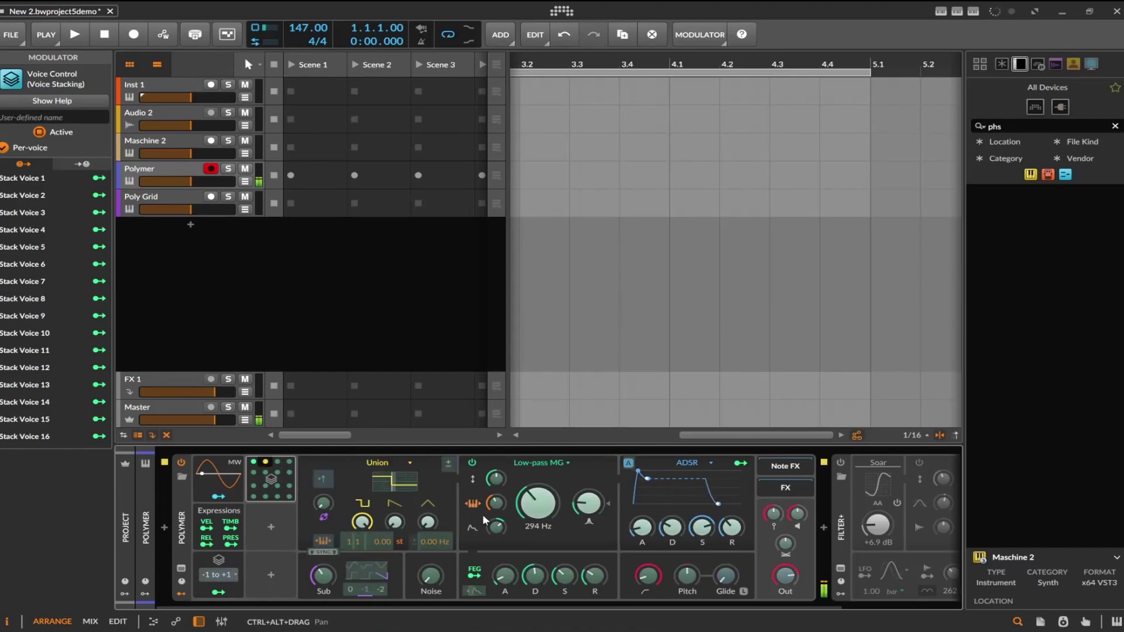
{"action": "left_click", "coordinate": [393, 482]}
{"action": "left_click_drag", "start_coordinate": [394, 482], "coordinate": [406, 492]}
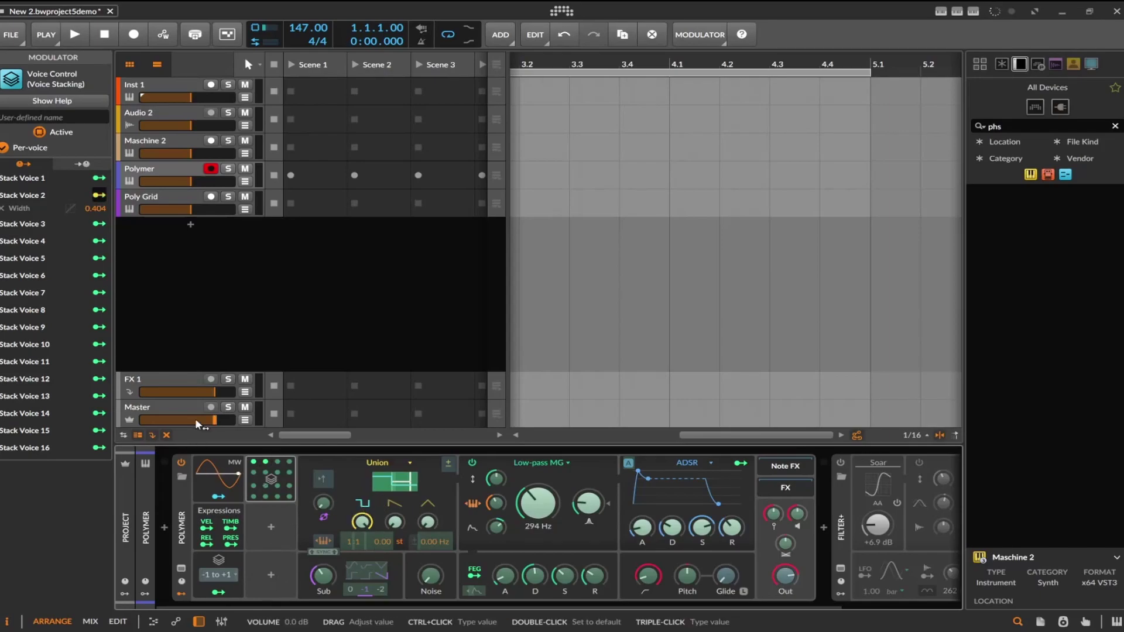
- Try Polymer with a voice stacking of 7, and settle on 5 stacked voices
{"action": "left_click", "coordinate": [178, 533]}
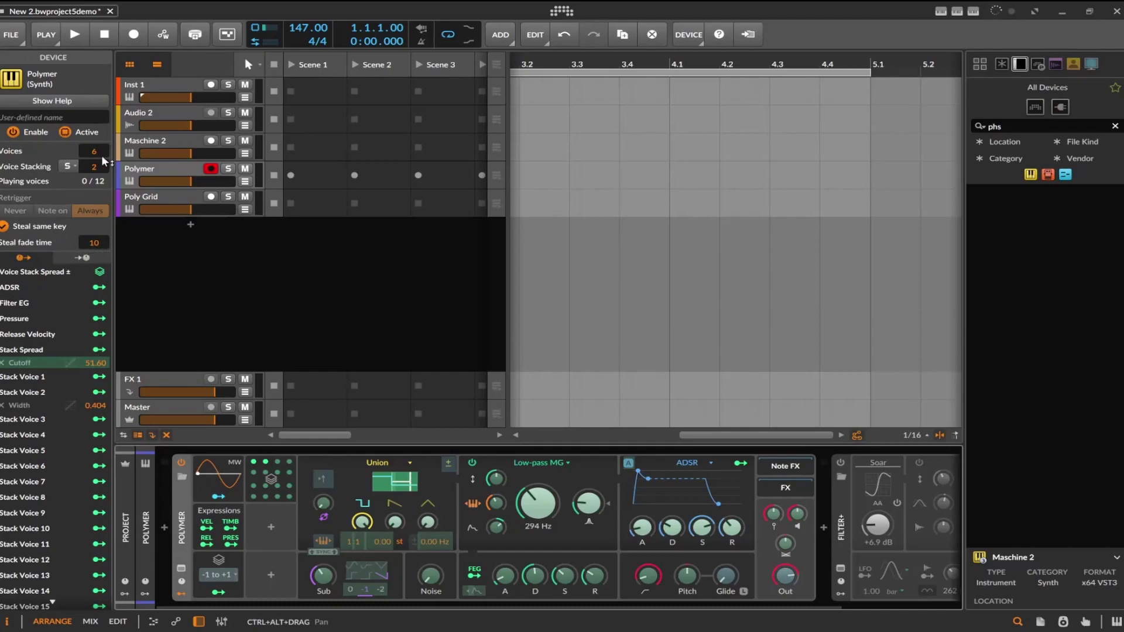
{"action": "left_click_drag", "start_coordinate": [93, 165], "coordinate": [94, 149]}
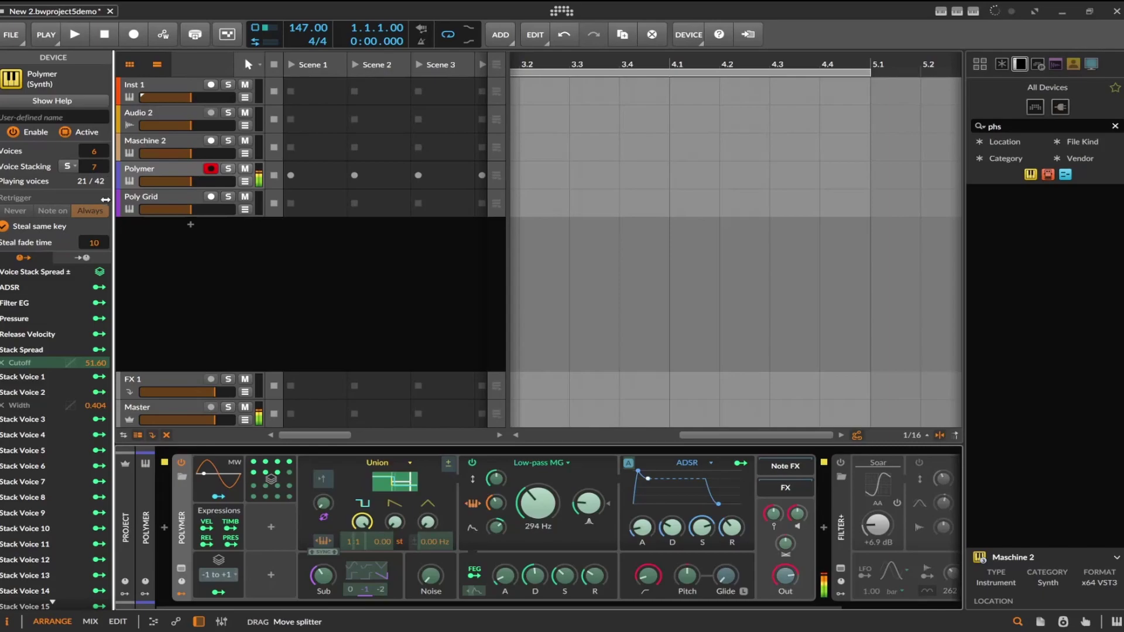
{"action": "left_click_drag", "start_coordinate": [95, 167], "coordinate": [103, 173]}
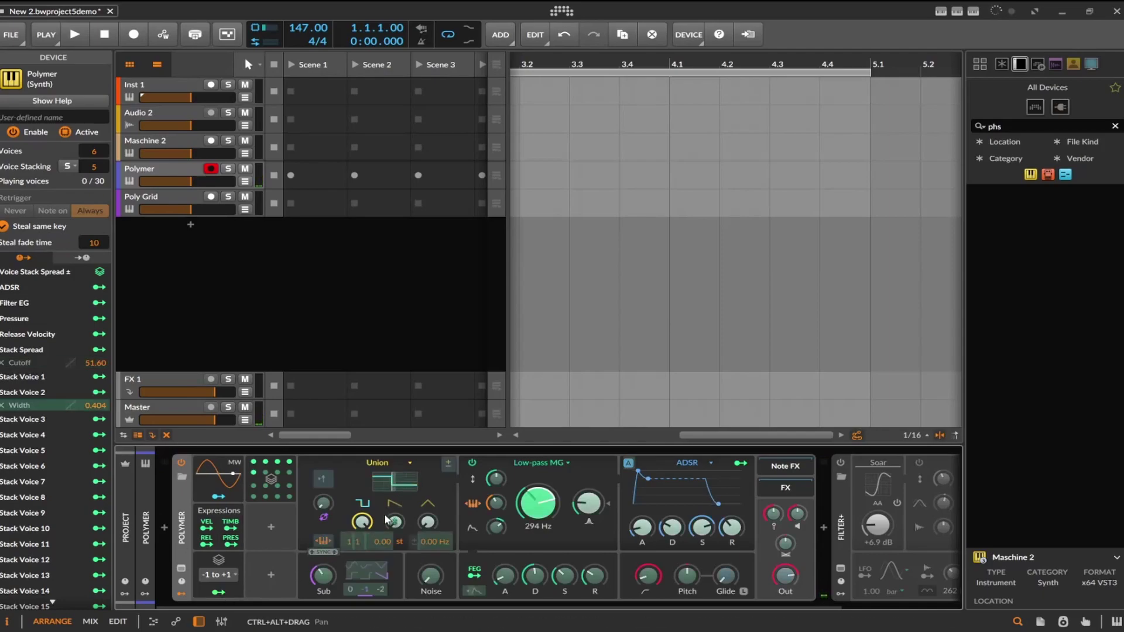
- Map Stack Spread to the Union oscillator's pulse level at about -0.71, and set the spread mode to Rand±
{"action": "left_click_drag", "start_coordinate": [367, 532], "coordinate": [366, 570]}
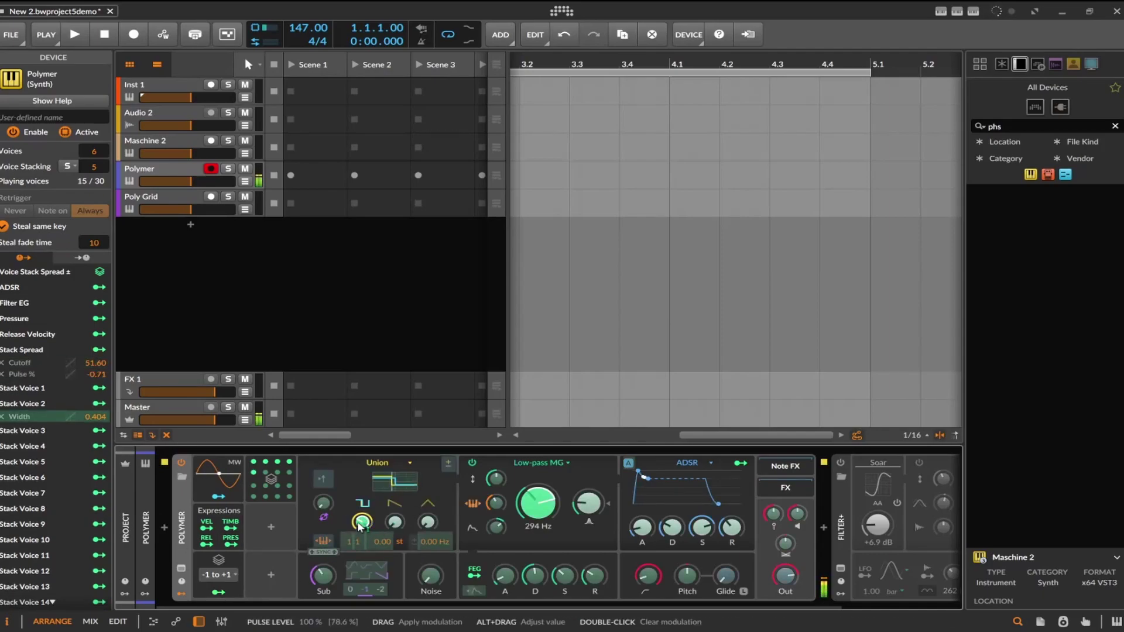
{"action": "left_click", "coordinate": [222, 576]}
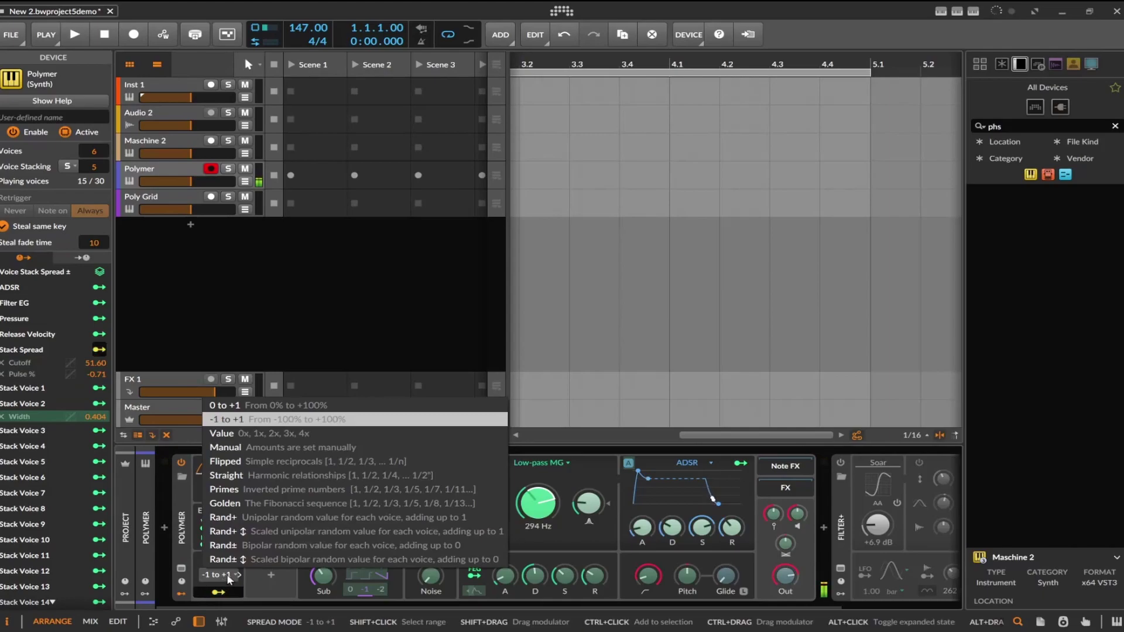
{"action": "left_click", "coordinate": [241, 546]}
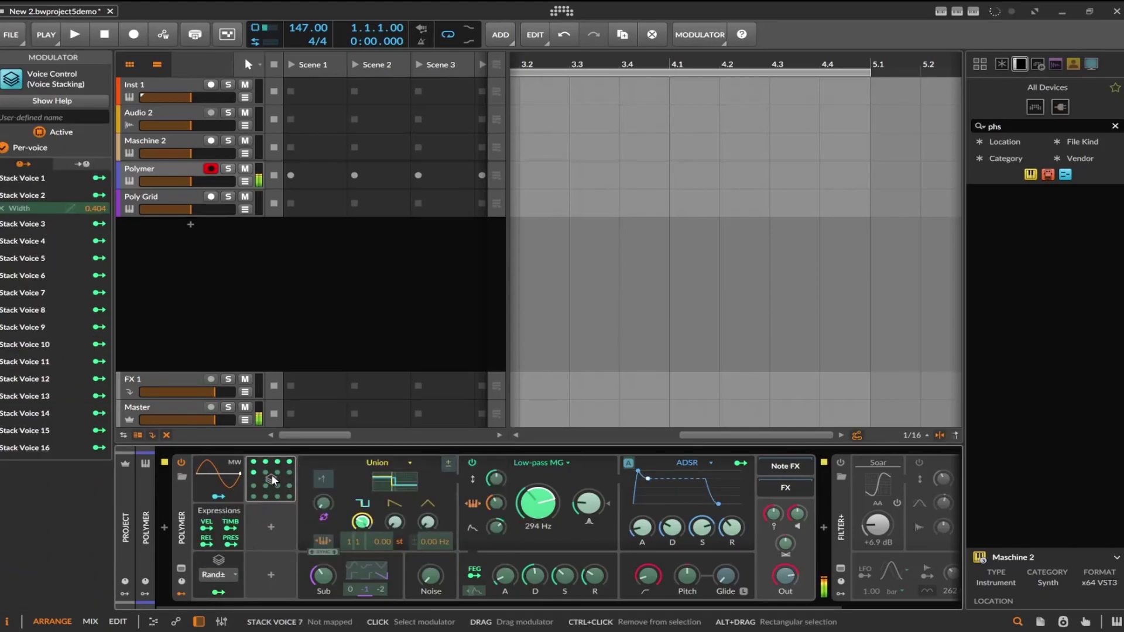
- Map Voice Control's Stack Voice 3 to the Union oscillator's saw level with an amount of about 0.748
{"action": "left_click", "coordinate": [255, 471]}
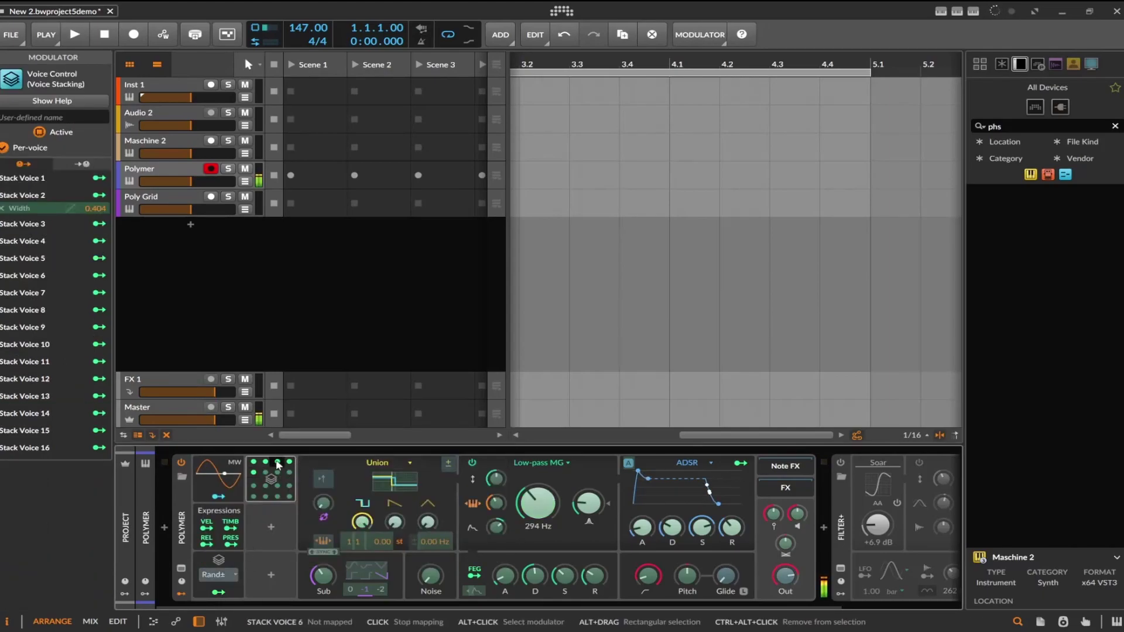
{"action": "left_click_drag", "start_coordinate": [395, 521], "coordinate": [394, 500]}
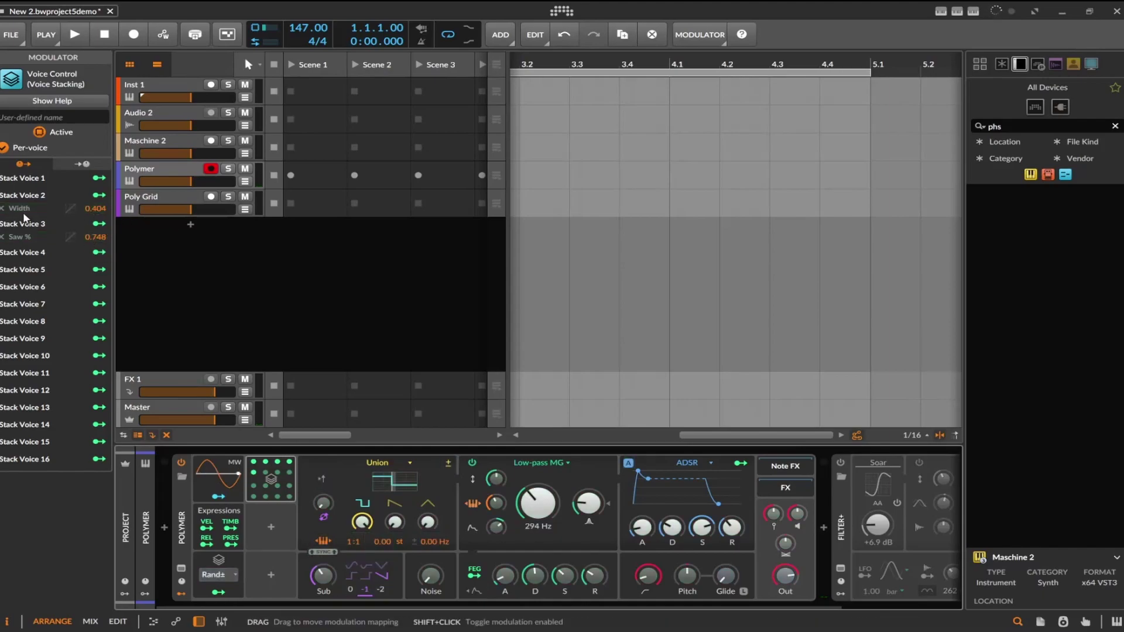
- Open the Poly Grid track's patch and examine the modulation mapped to the Bite oscillator, the device and the Ripple filter
{"action": "left_click", "coordinate": [159, 195]}
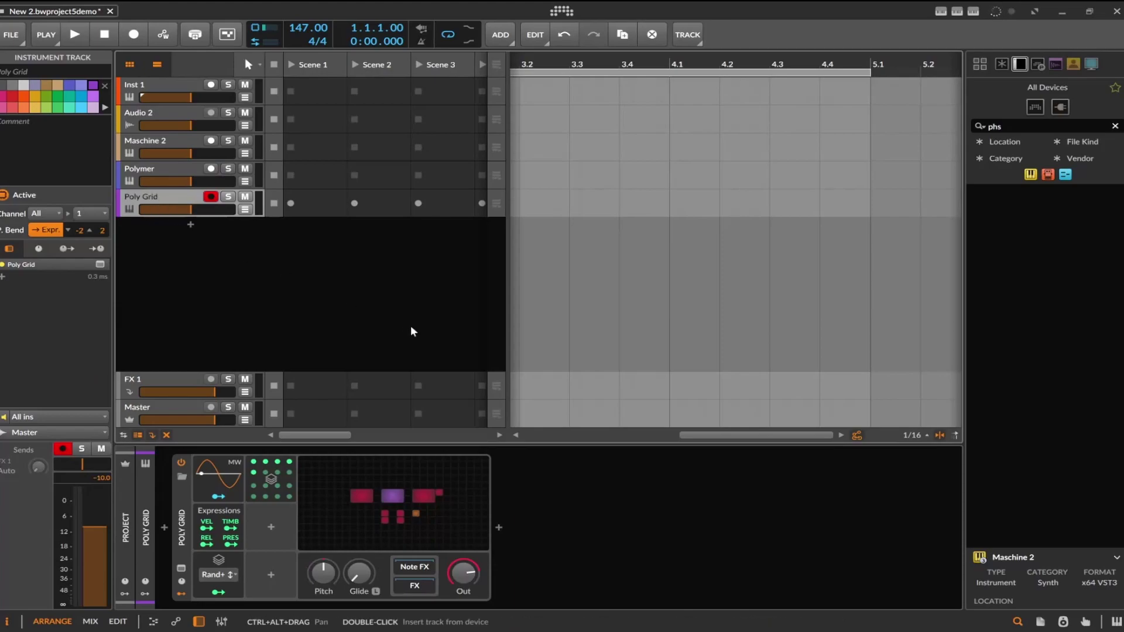
{"action": "left_click", "coordinate": [324, 533]}
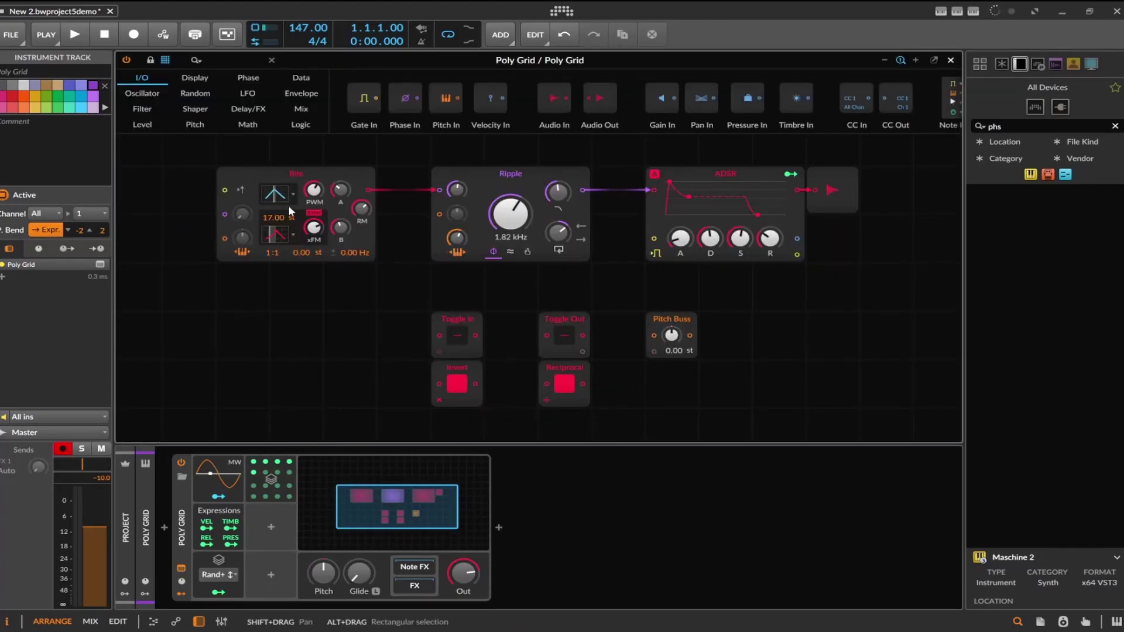
{"action": "left_click", "coordinate": [274, 188]}
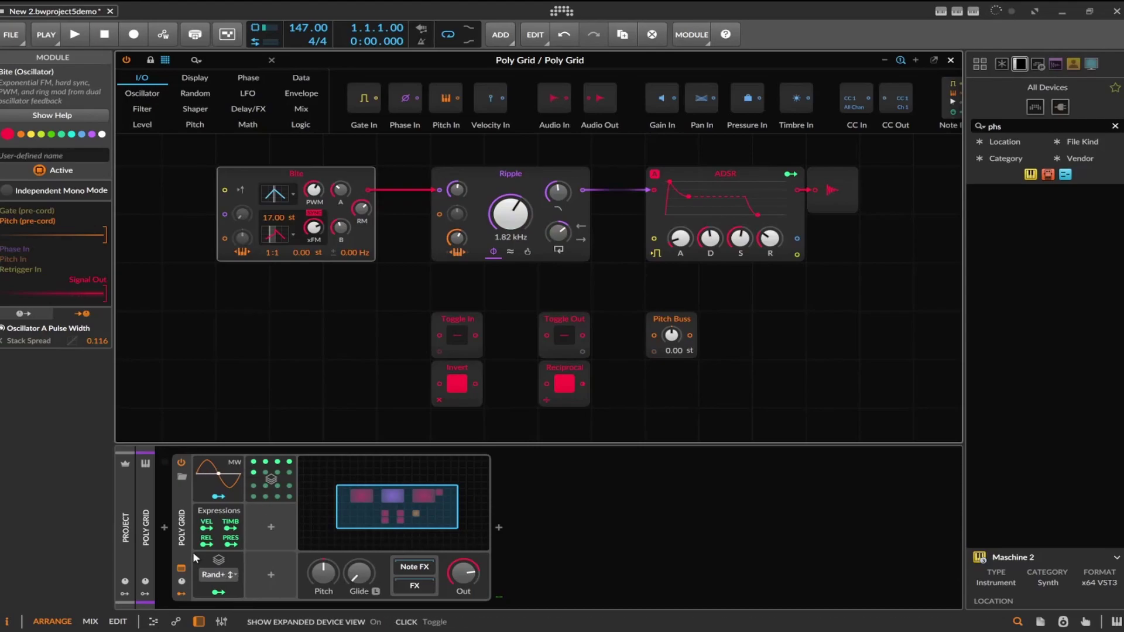
{"action": "left_click", "coordinate": [257, 370]}
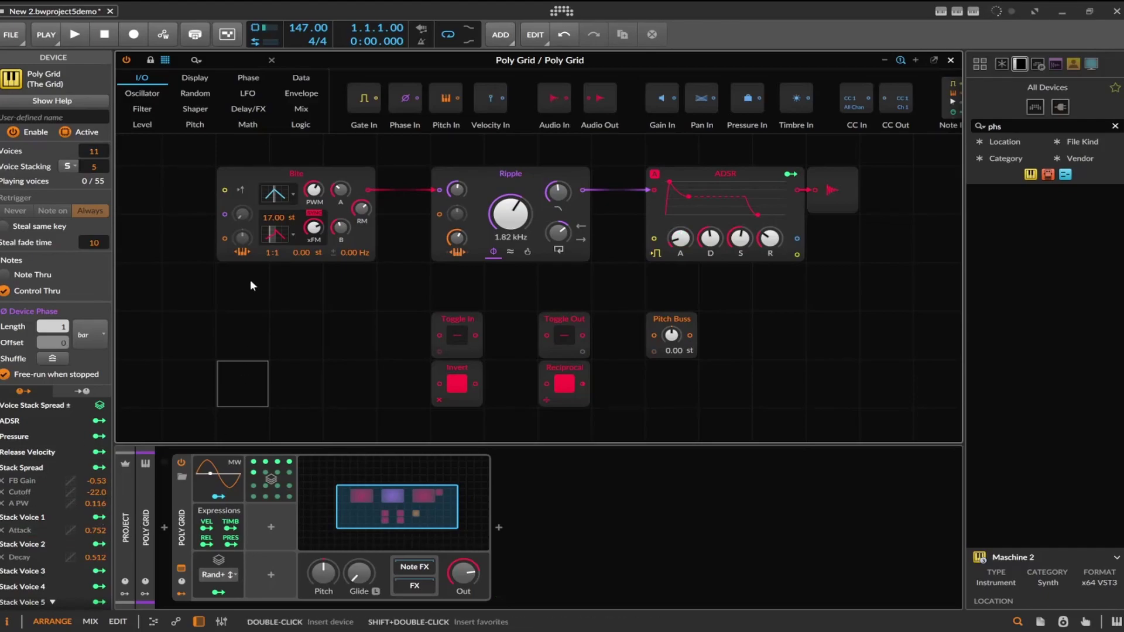
{"action": "left_click", "coordinate": [269, 174]}
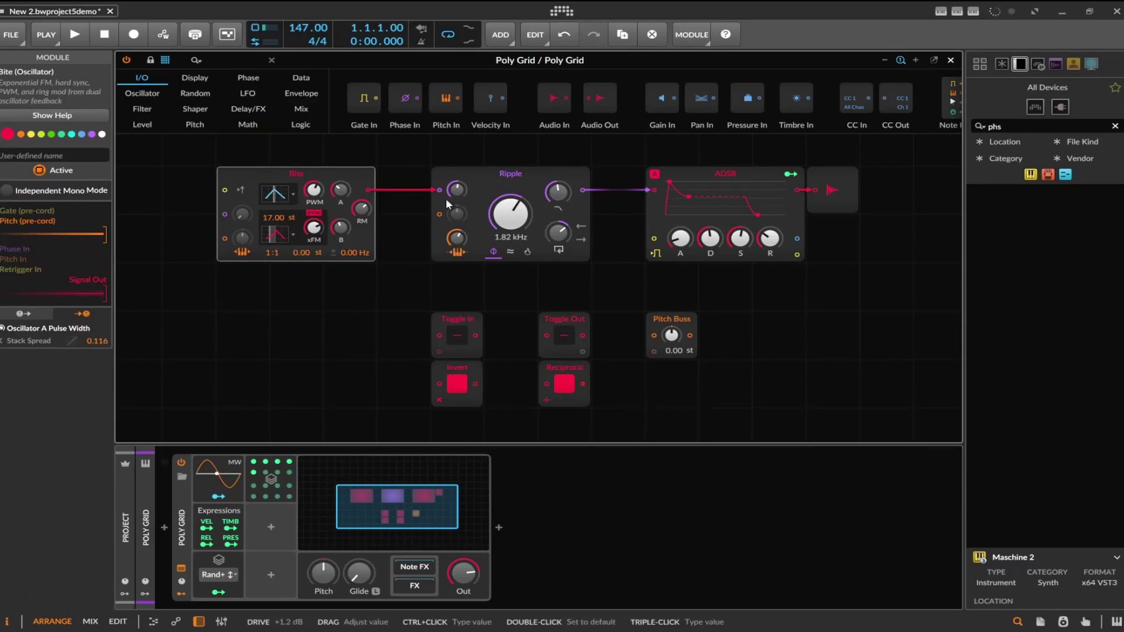
{"action": "left_click", "coordinate": [500, 185]}
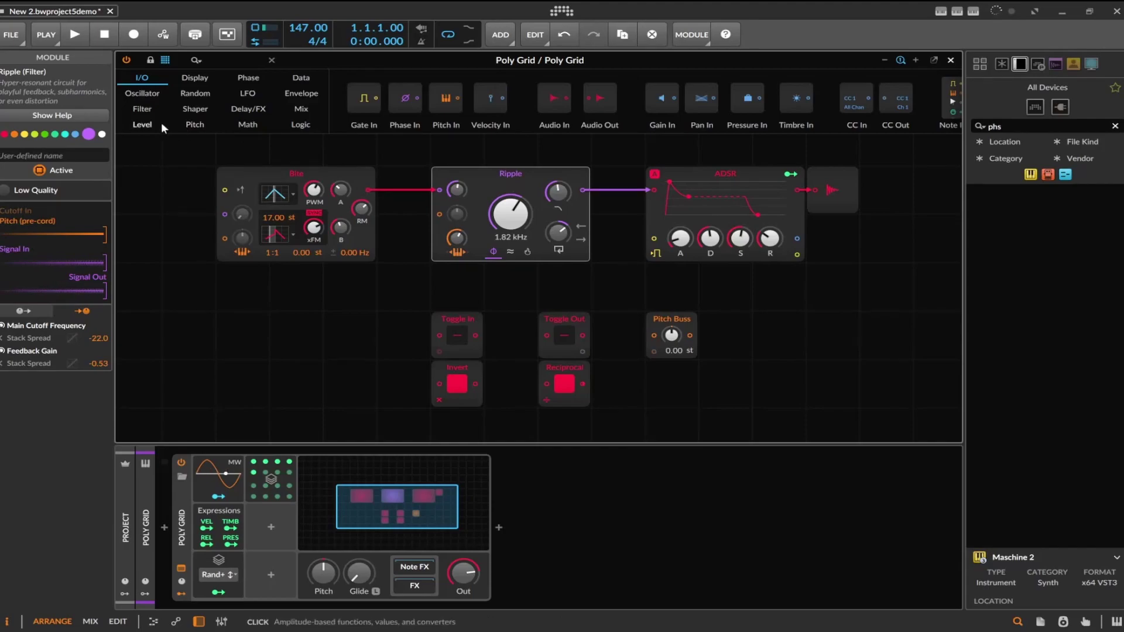
- Review the Grid's filter modules and the filters that can replace the Ripple module
{"action": "left_click", "coordinate": [149, 109]}
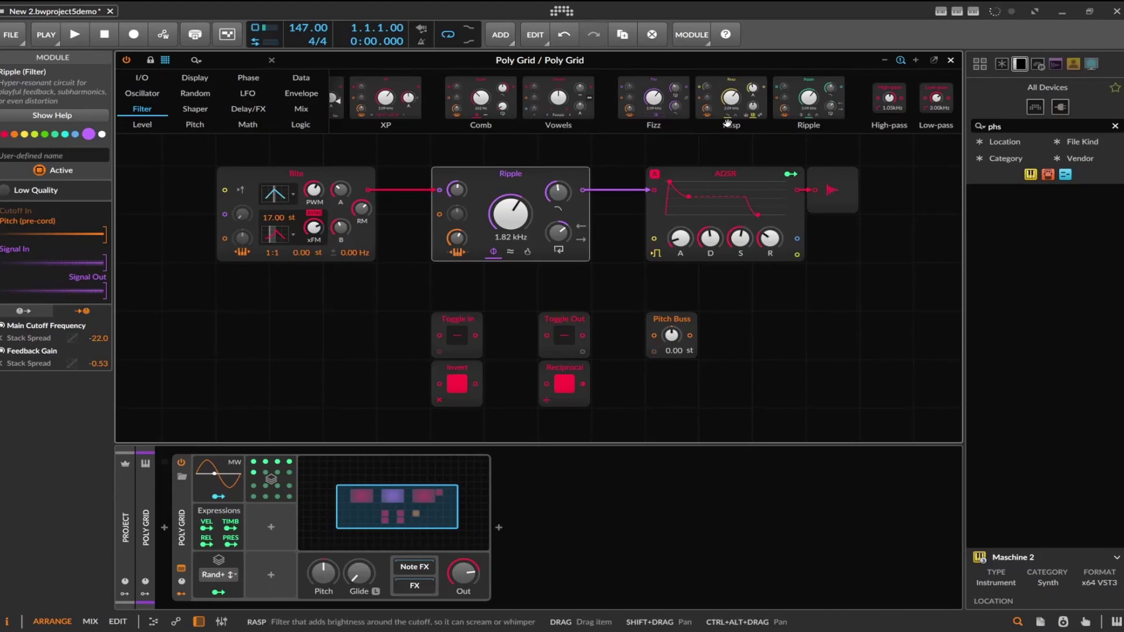
{"action": "right_click", "coordinate": [507, 175]}
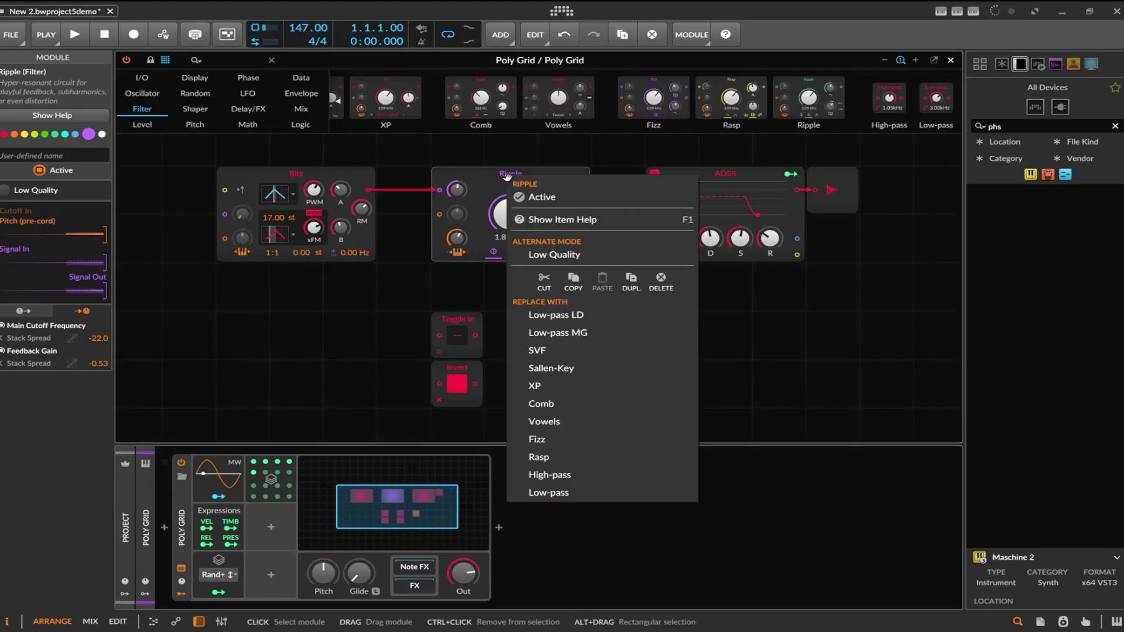
{"action": "left_click", "coordinate": [342, 345]}
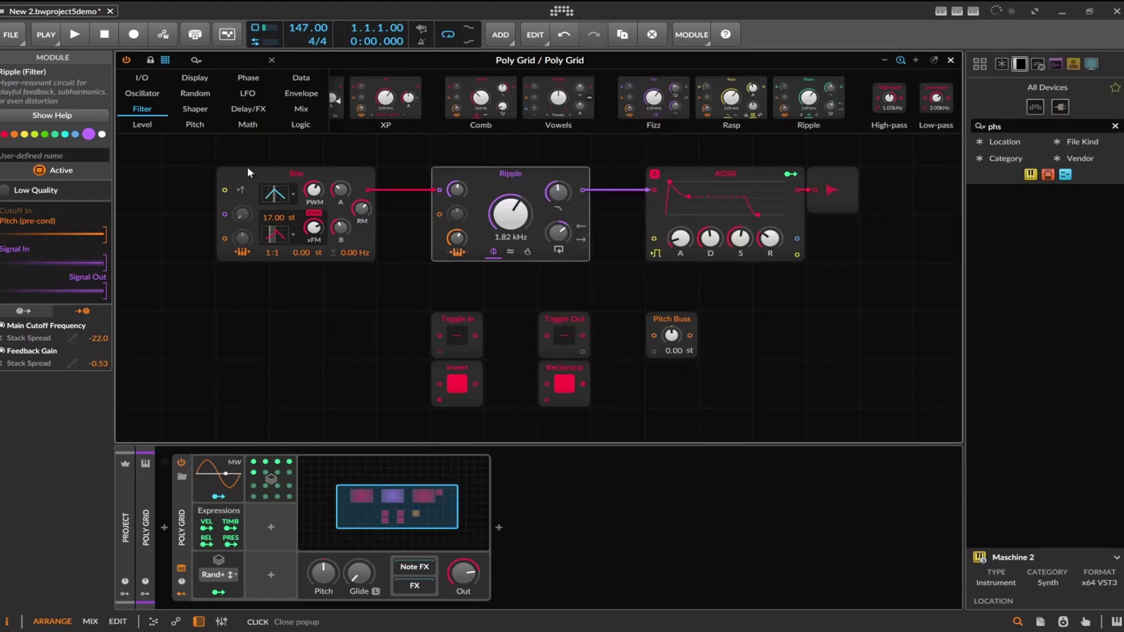
- Add a Howl shaper with +10.7 dB drive modulated by Stack Spread at about 15.52, and place it between Bite and Ripple
{"action": "left_click", "coordinate": [195, 110]}
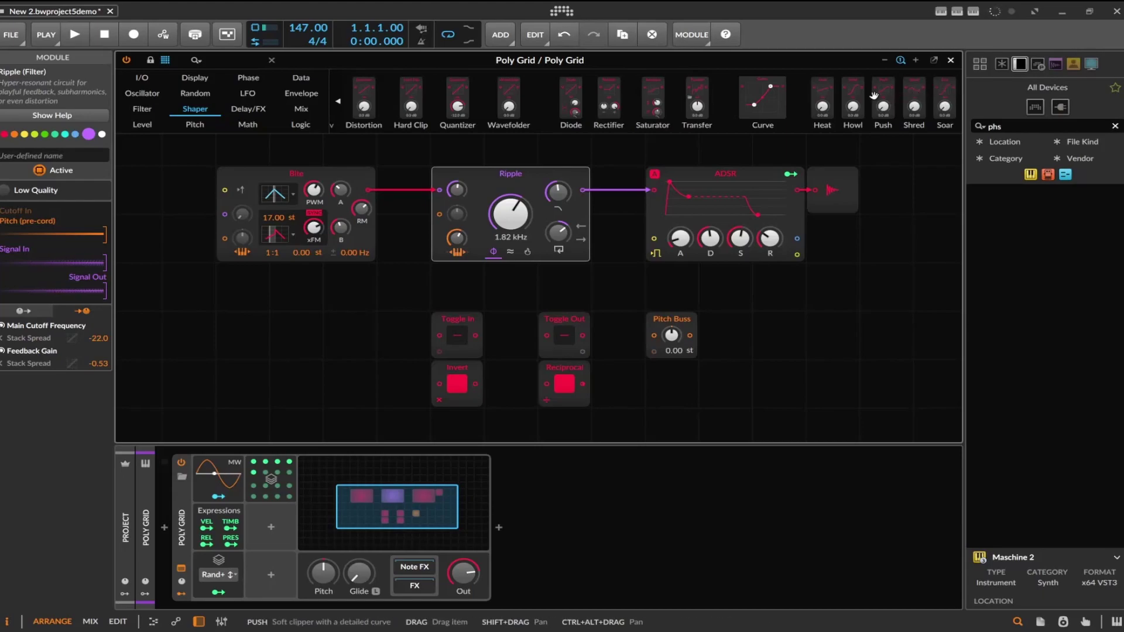
{"action": "left_click_drag", "start_coordinate": [878, 98], "coordinate": [651, 202]}
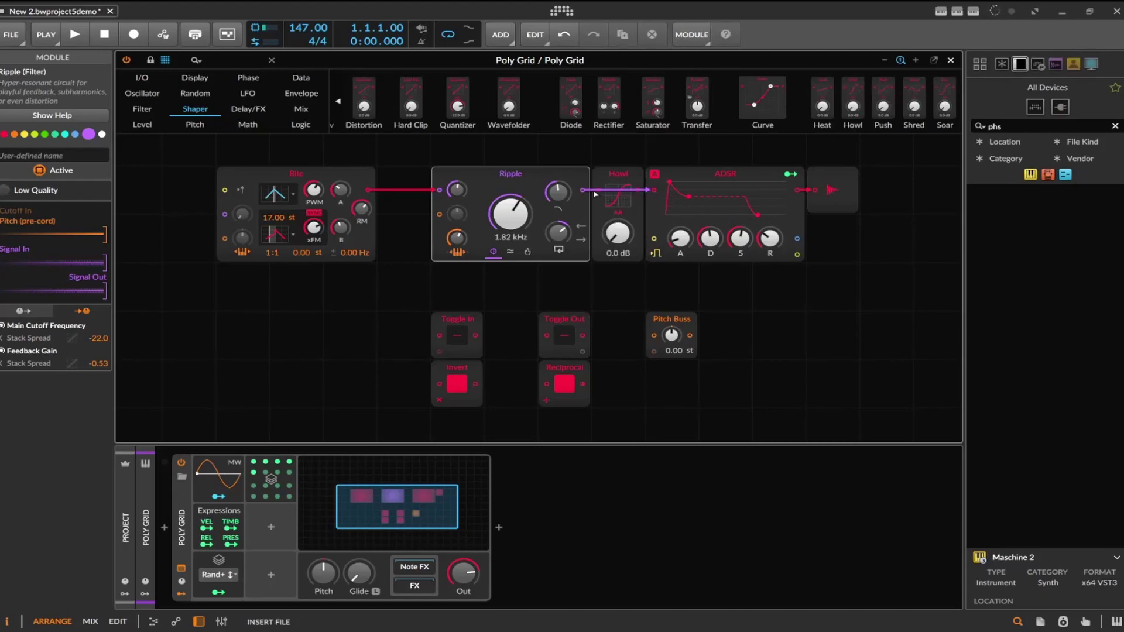
{"action": "left_click_drag", "start_coordinate": [620, 238], "coordinate": [618, 241]}
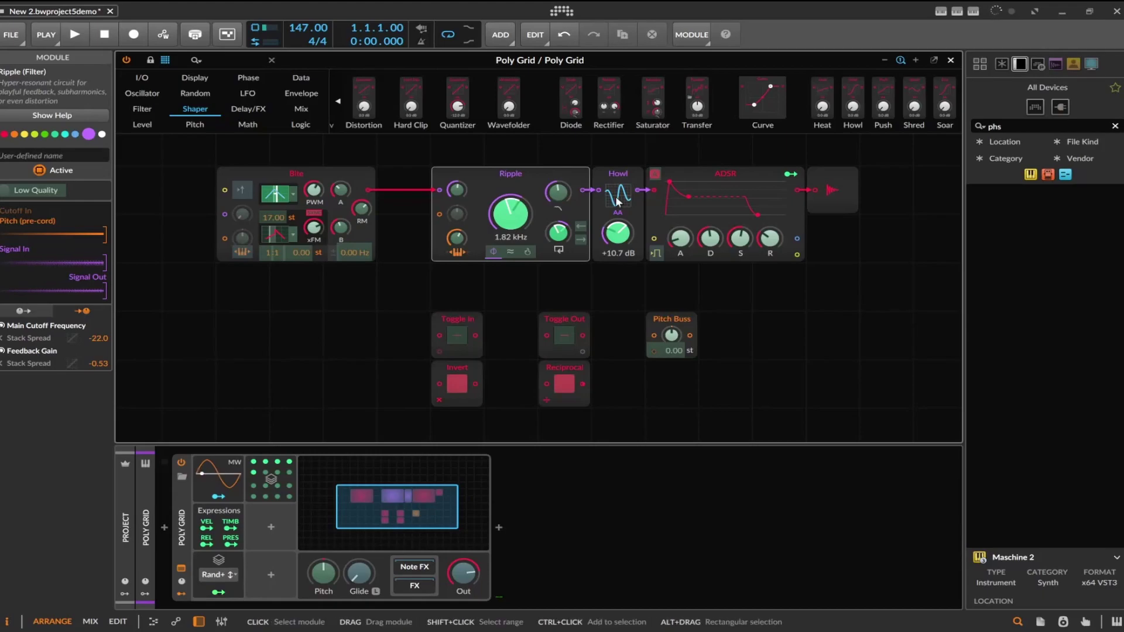
{"action": "left_click_drag", "start_coordinate": [604, 168], "coordinate": [436, 193]}
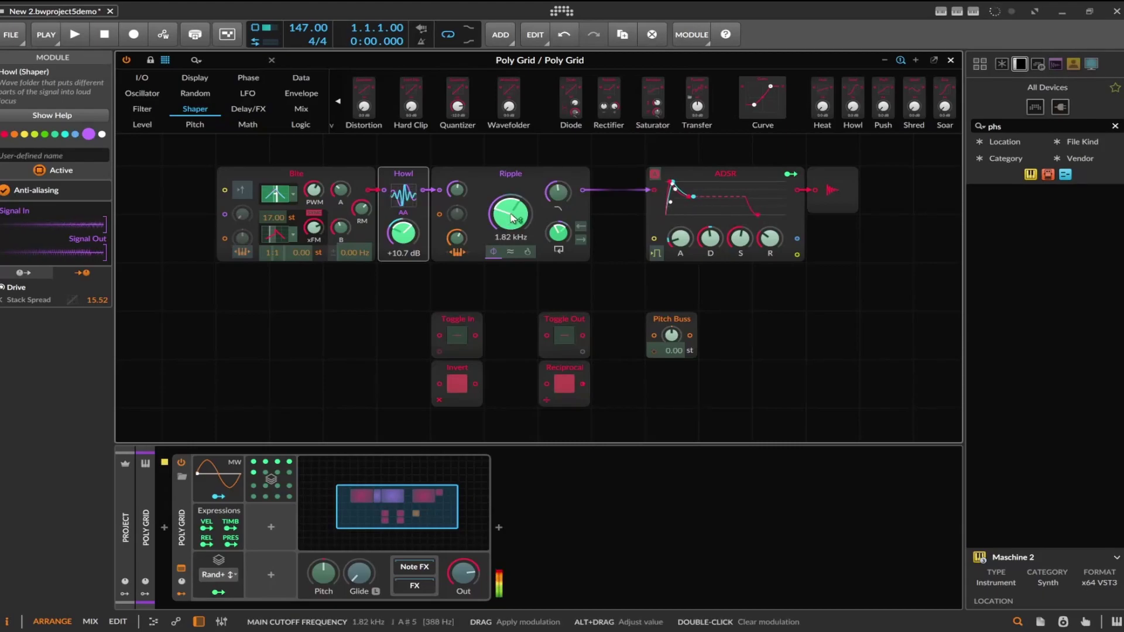
- Set the Stack Spread modulation amount on the Howl shaper's drive to 17.92
{"action": "mouse_move", "coordinate": [403, 233]}
{"action": "left_mouse_down"}
{"action": "mouse_move", "coordinate": [402, 252]}
{"action": "mouse_move", "coordinate": [393, 245]}
{"action": "left_mouse_up"}
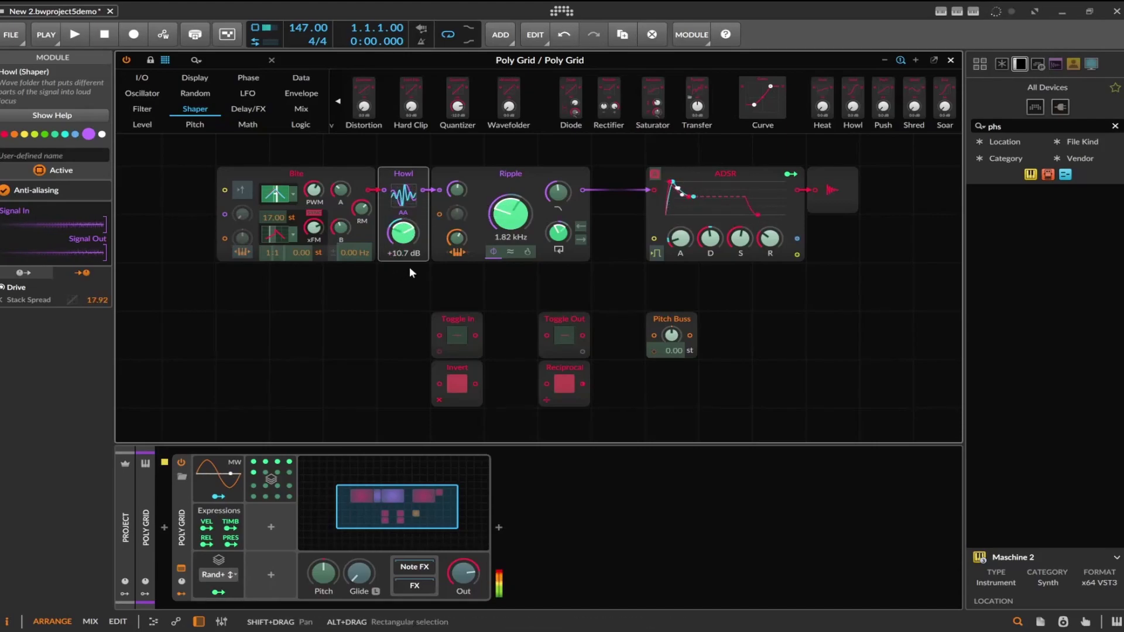
- Review the Grid's Math modules, moving Toggle In up and back to its place above Invert
{"action": "left_click_drag", "start_coordinate": [477, 350], "coordinate": [477, 303]}
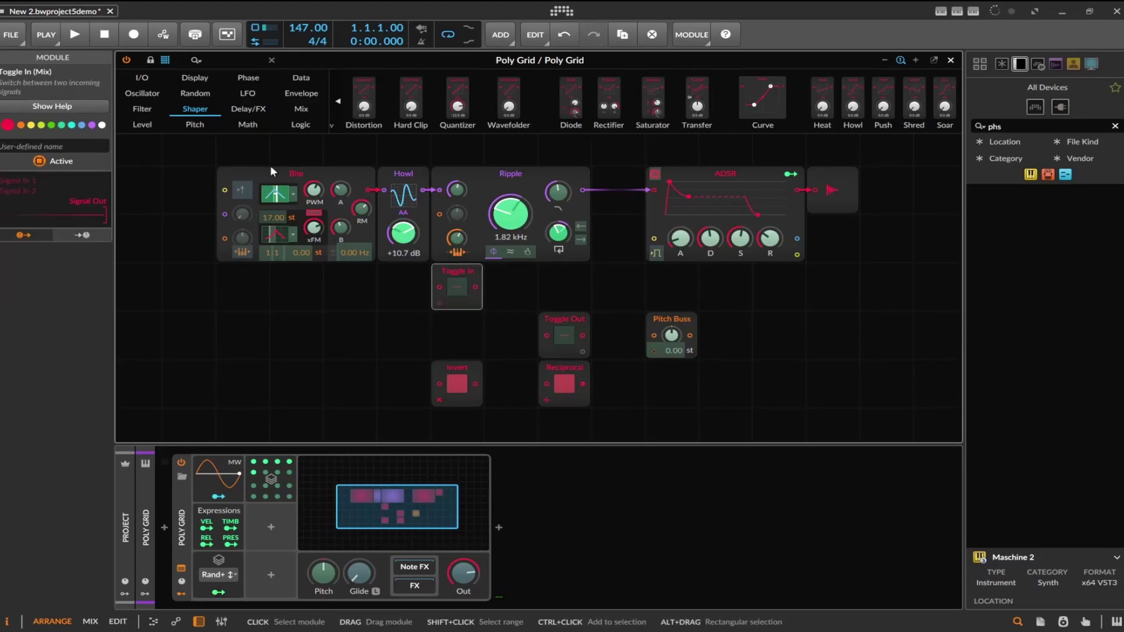
{"action": "left_click", "coordinate": [247, 124]}
{"action": "scroll", "coordinate": [860, 103], "scroll_direction": "right", "scroll_amount": 5}
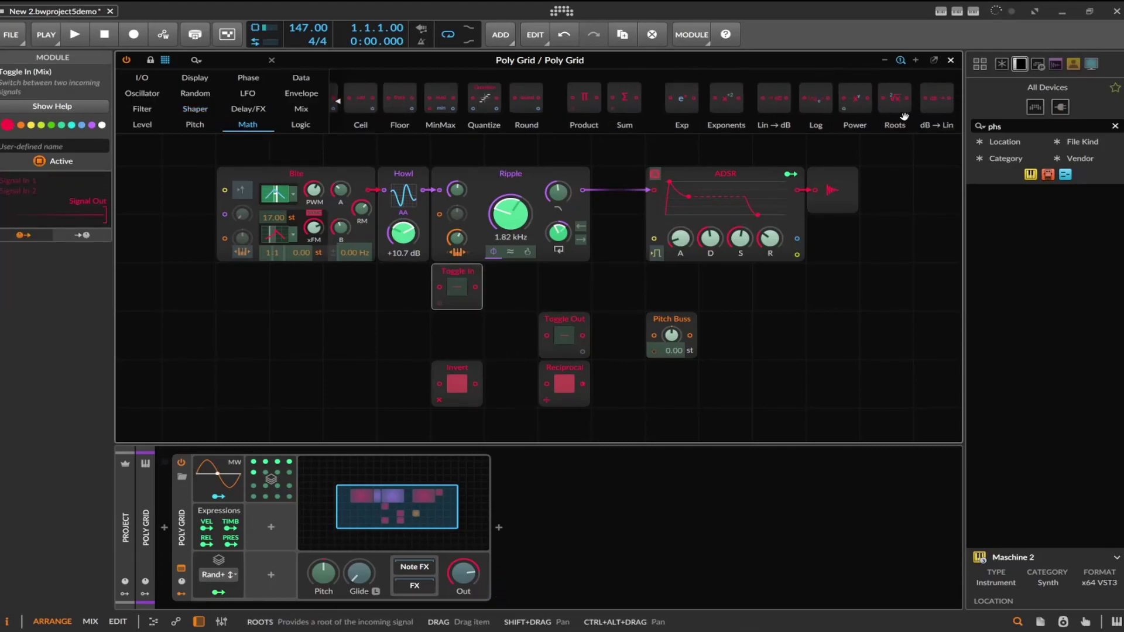
{"action": "scroll", "coordinate": [898, 140], "scroll_direction": "up", "scroll_amount": 4}
{"action": "scroll", "coordinate": [582, 93], "scroll_direction": "left", "scroll_amount": 6}
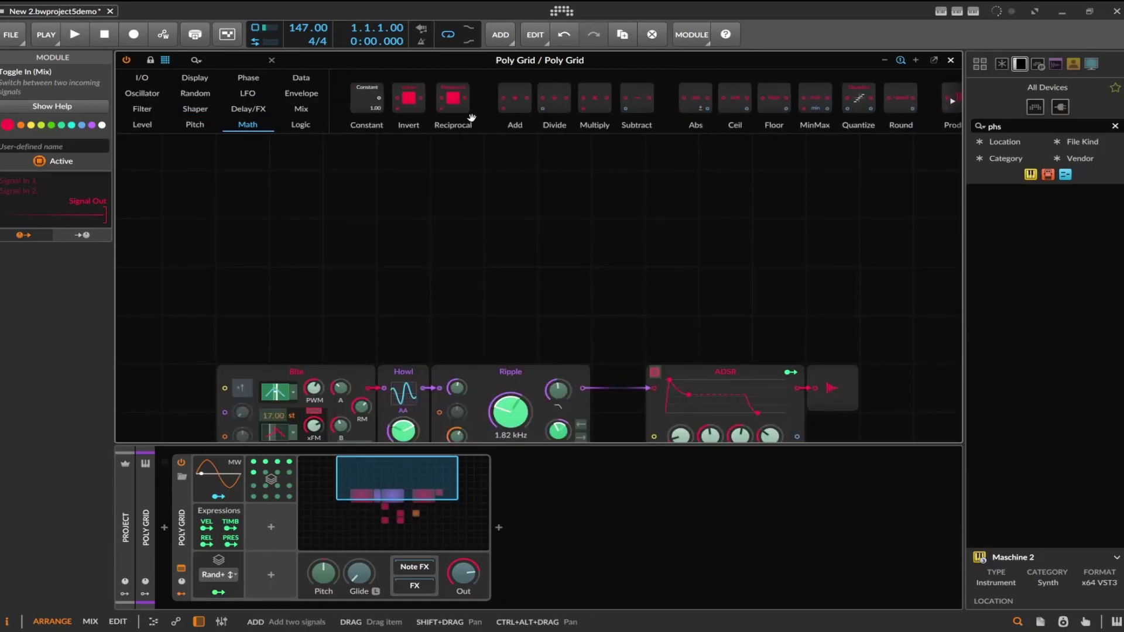
{"action": "scroll", "coordinate": [442, 217], "scroll_direction": "down", "scroll_amount": 7}
{"action": "scroll", "coordinate": [445, 234], "scroll_direction": "up", "scroll_amount": 2}
{"action": "left_click_drag", "start_coordinate": [439, 242], "coordinate": [457, 292]}
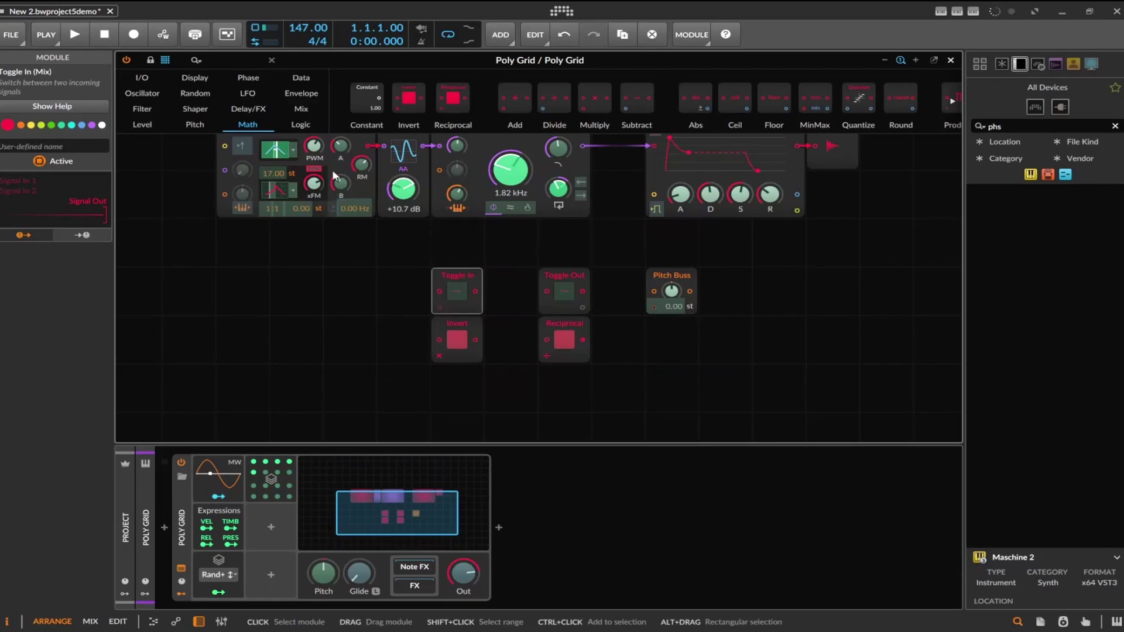
- Review the Mix, Shaper and Pitch module categories and inspect the Pitch Buss module in the patch
{"action": "left_click", "coordinate": [307, 126]}
{"action": "left_click", "coordinate": [301, 110]}
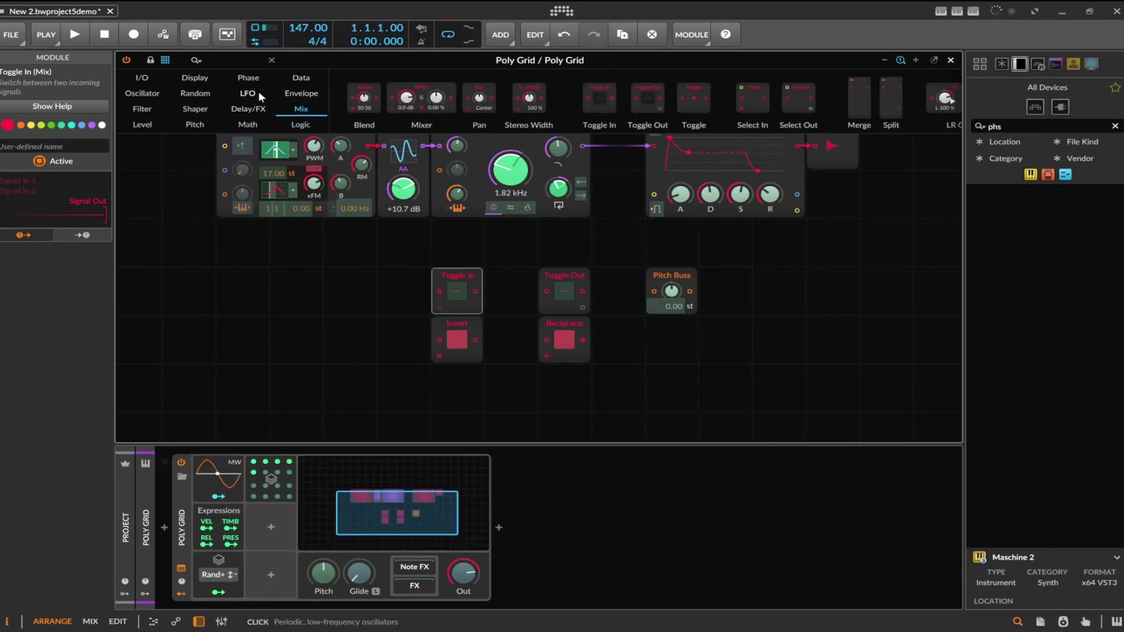
{"action": "left_click", "coordinate": [202, 111]}
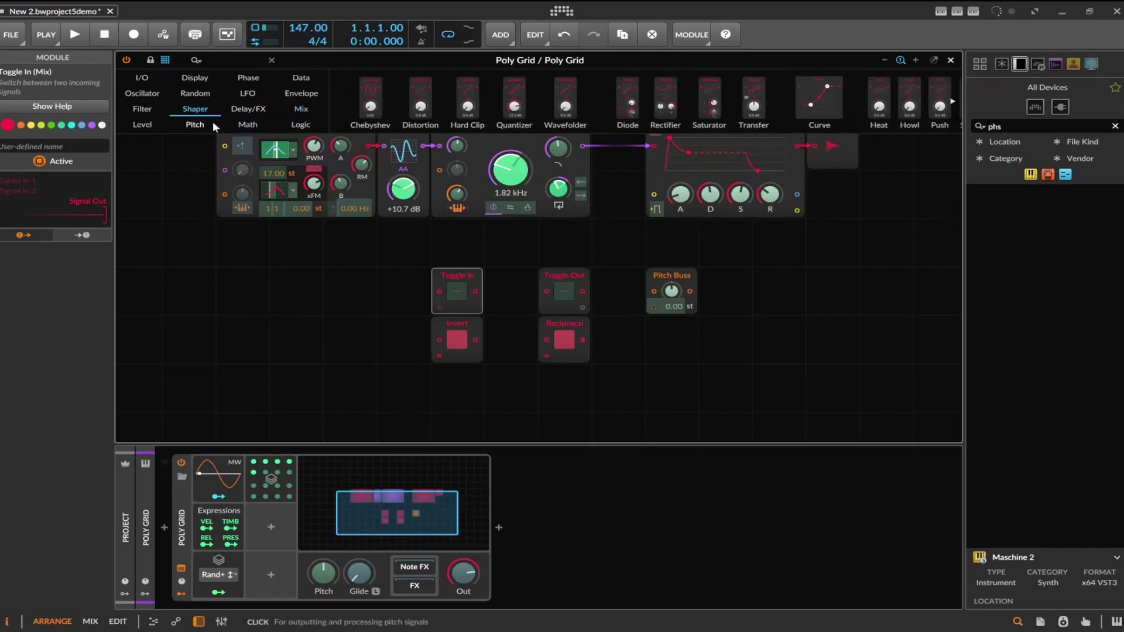
{"action": "left_click", "coordinate": [204, 123]}
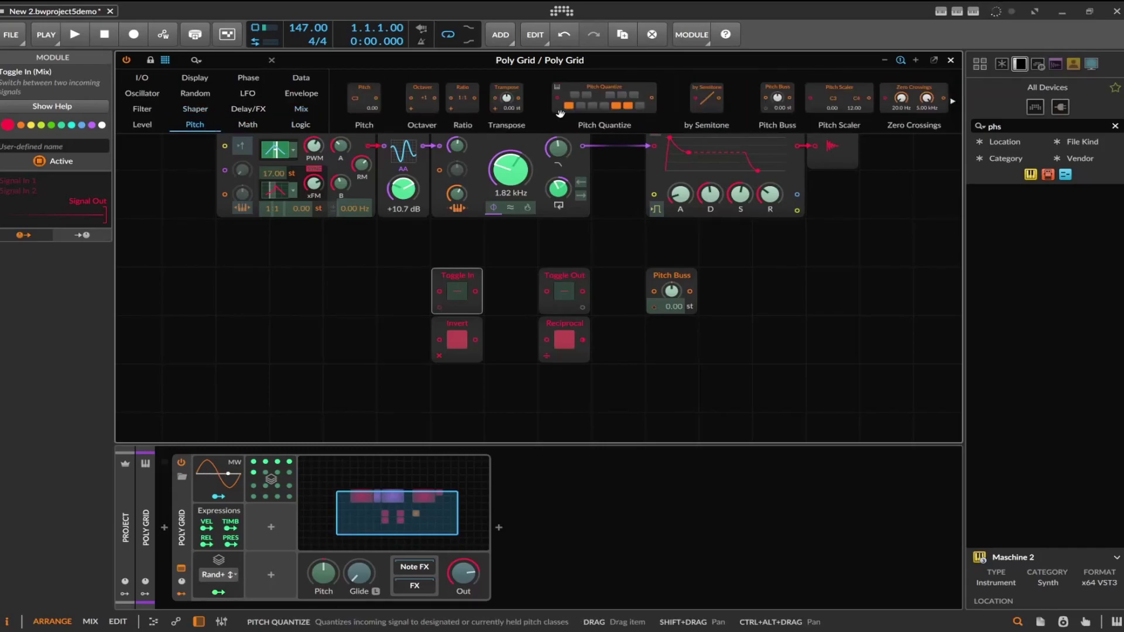
{"action": "left_click", "coordinate": [668, 277]}
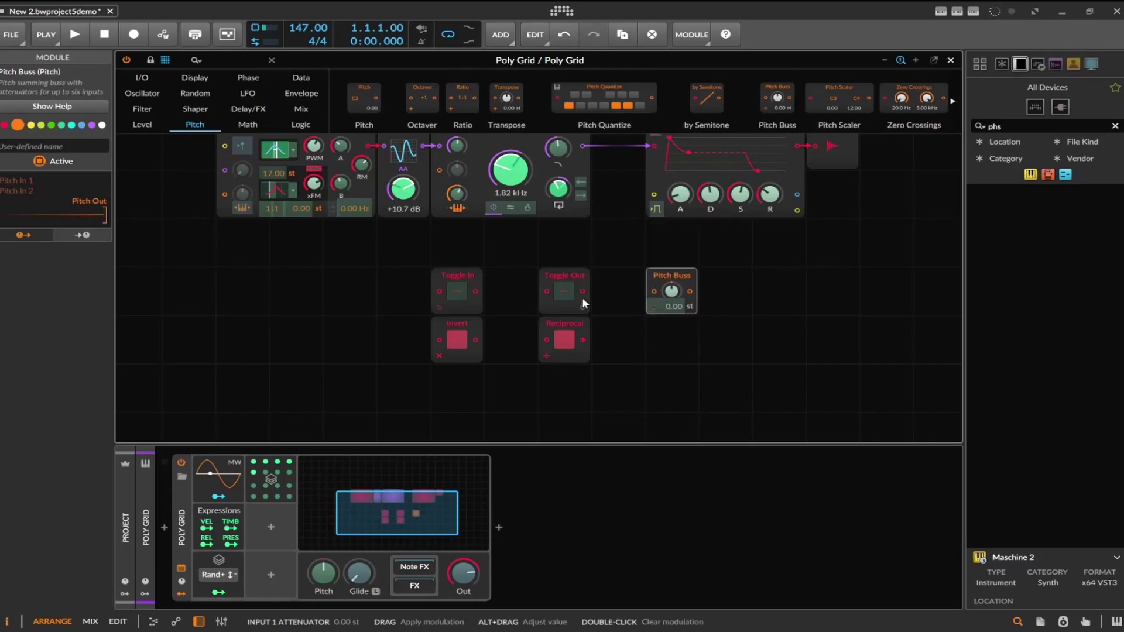
- Look through the Math, Logic, Phase, LFO and Mix module categories for the Invert, Reciprocal and toggle modules
{"action": "left_click", "coordinate": [247, 123]}
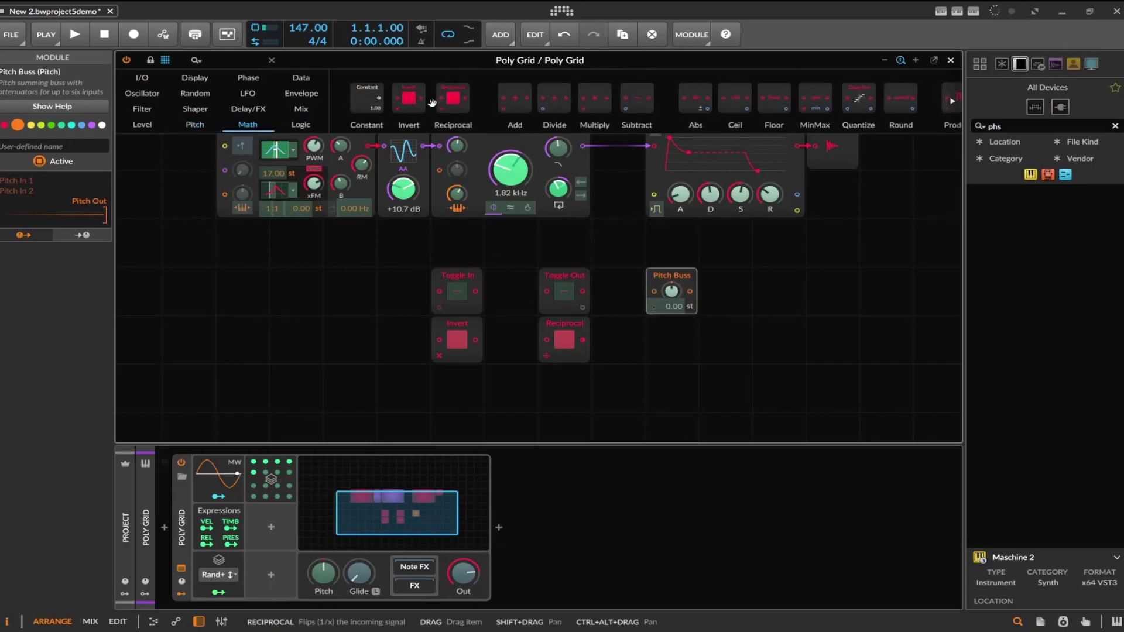
{"action": "scroll", "coordinate": [436, 107], "scroll_direction": "down", "scroll_amount": 4}
{"action": "scroll", "coordinate": [436, 107], "scroll_direction": "up", "scroll_amount": 4}
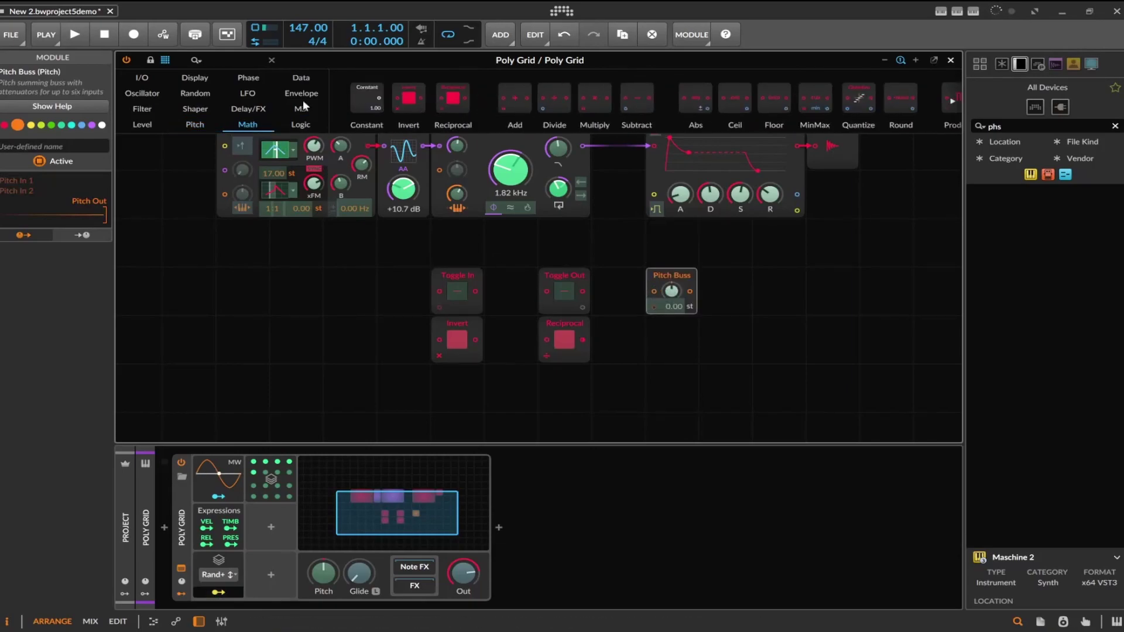
{"action": "left_click", "coordinate": [300, 124]}
{"action": "scroll", "coordinate": [435, 101], "scroll_direction": "down", "scroll_amount": 5}
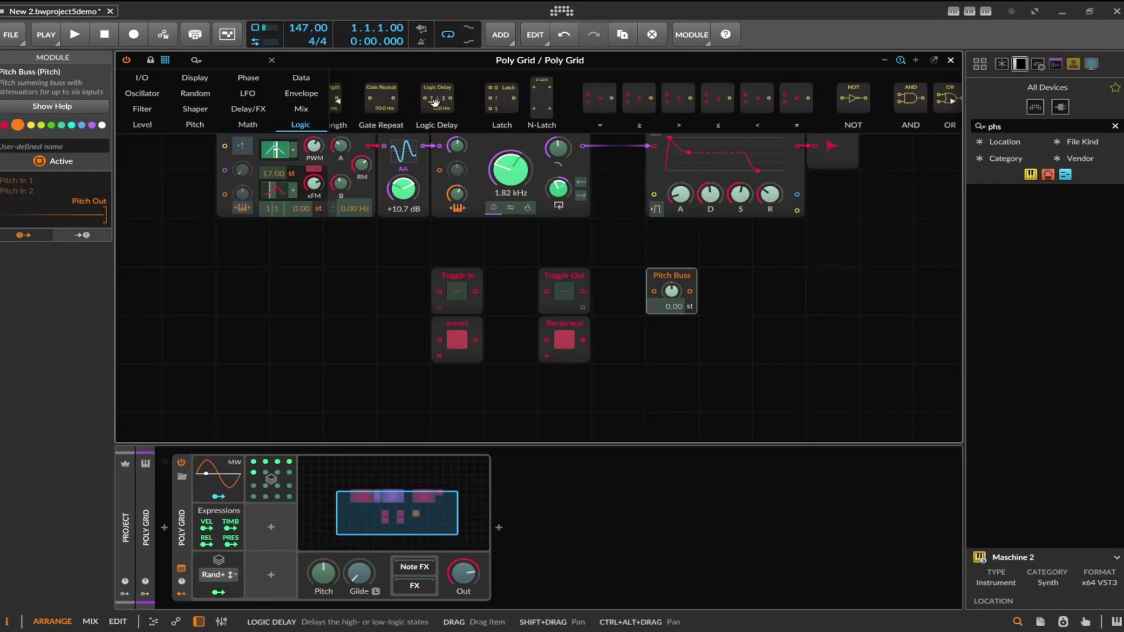
{"action": "scroll", "coordinate": [436, 100], "scroll_direction": "up", "scroll_amount": 5}
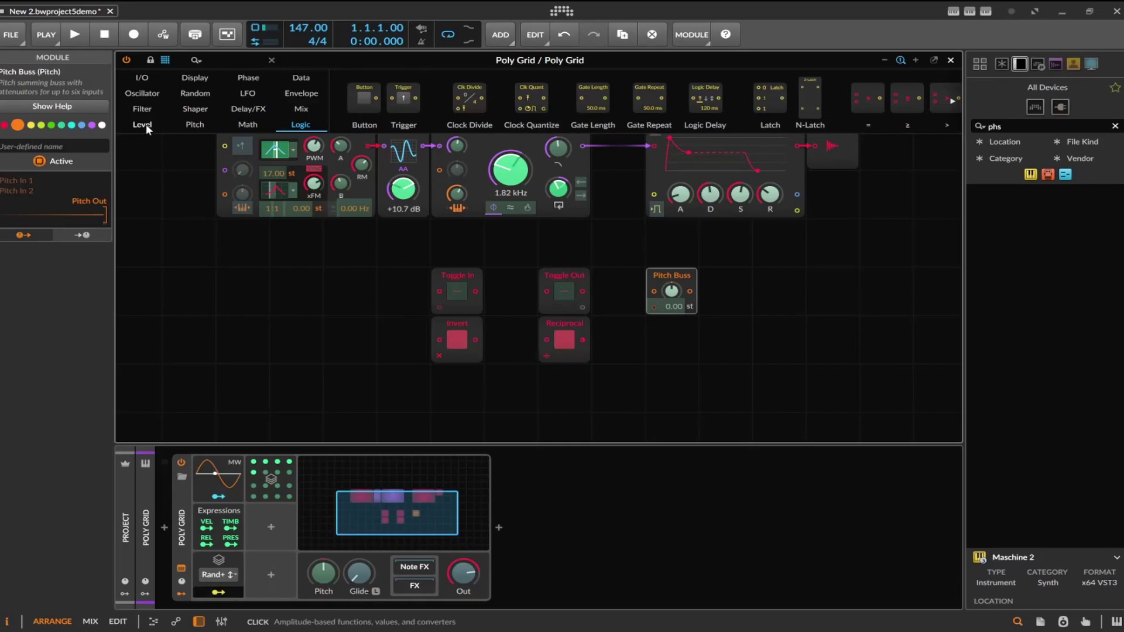
{"action": "left_click", "coordinate": [245, 81]}
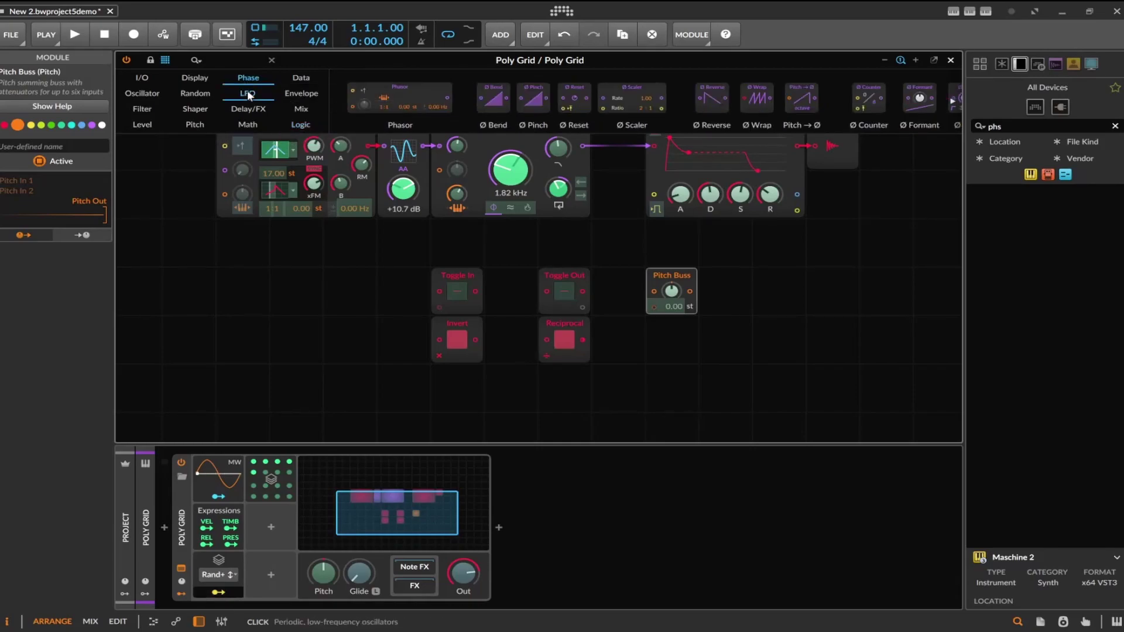
{"action": "left_click", "coordinate": [247, 92]}
{"action": "left_click", "coordinate": [300, 109]}
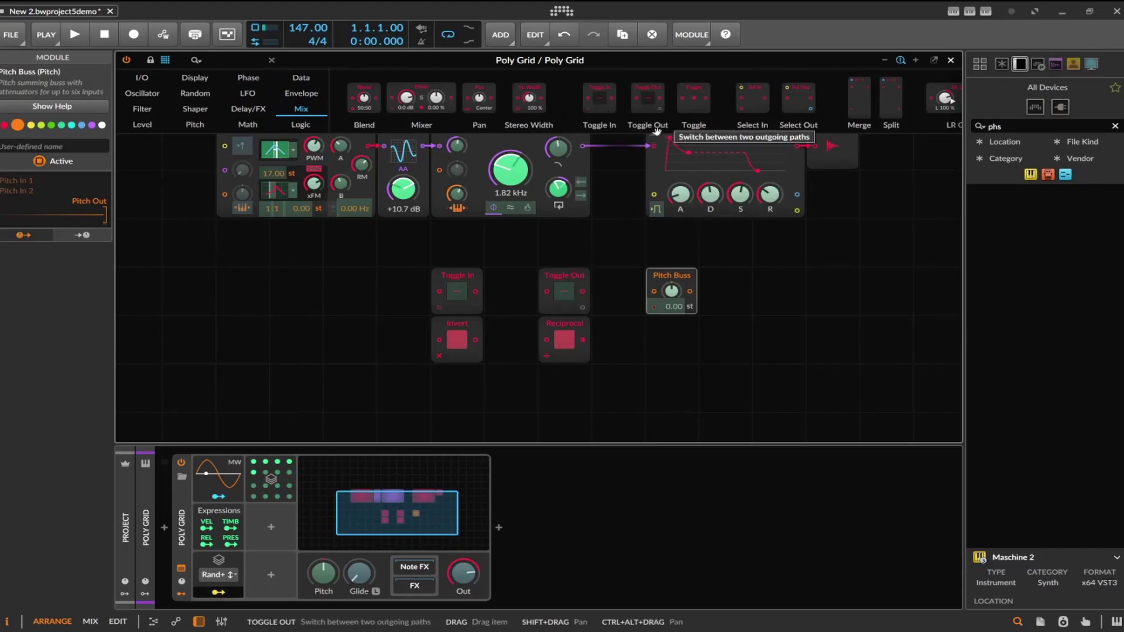
- Flip Toggle In back and forth between its two incoming signals and switch Toggle Out to its second output
{"action": "left_click", "coordinate": [462, 291]}
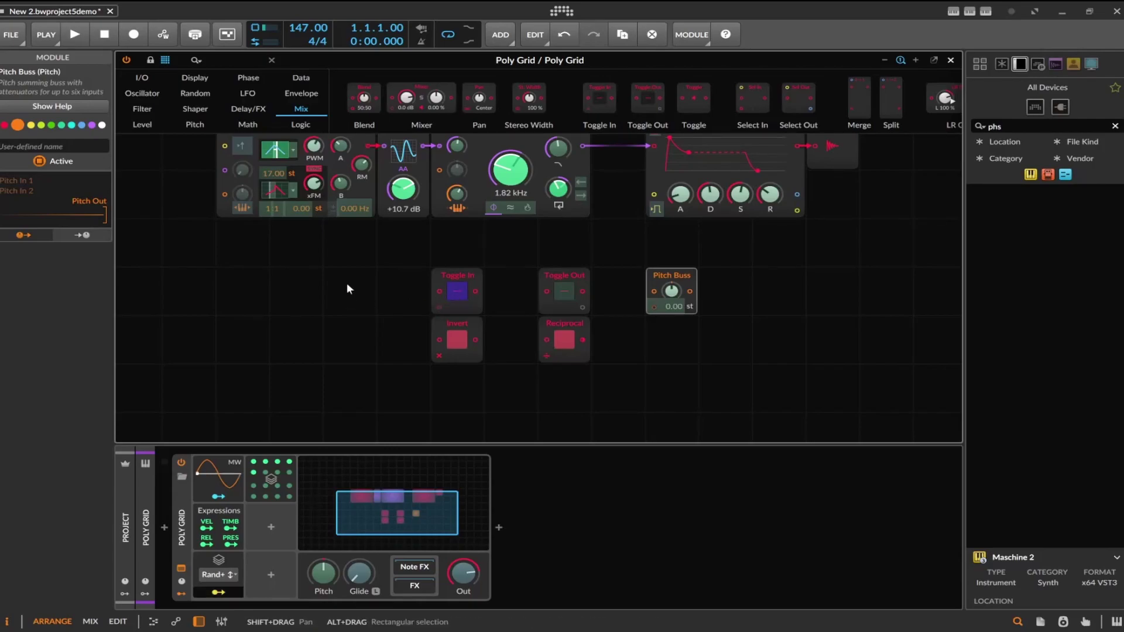
{"action": "left_click", "coordinate": [451, 289]}
{"action": "left_click", "coordinate": [455, 295]}
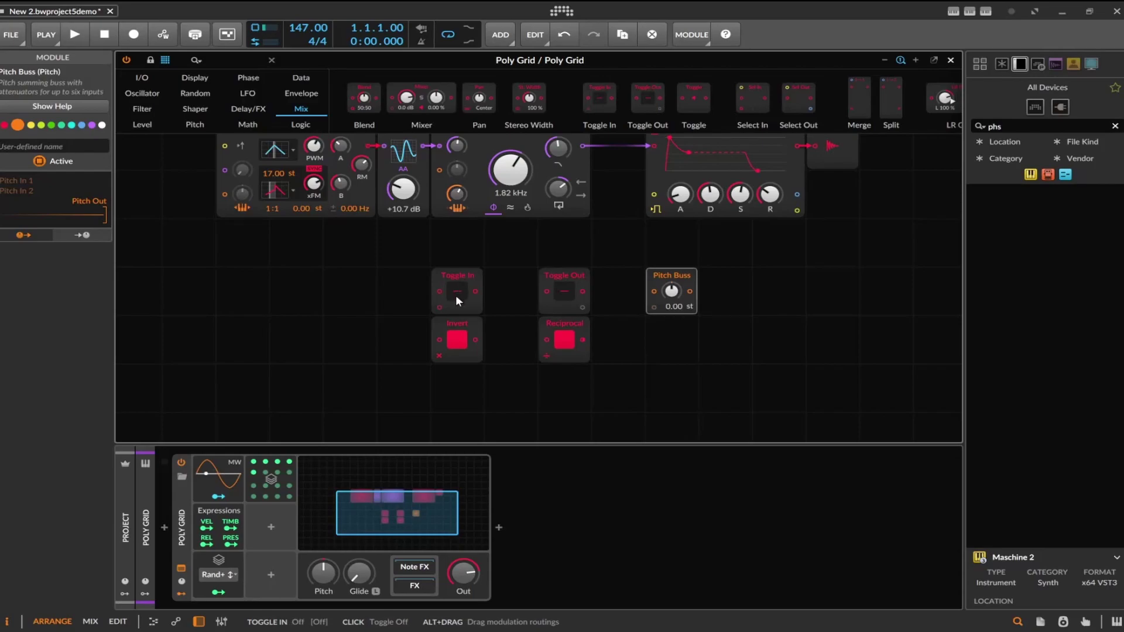
{"action": "left_click", "coordinate": [456, 295]}
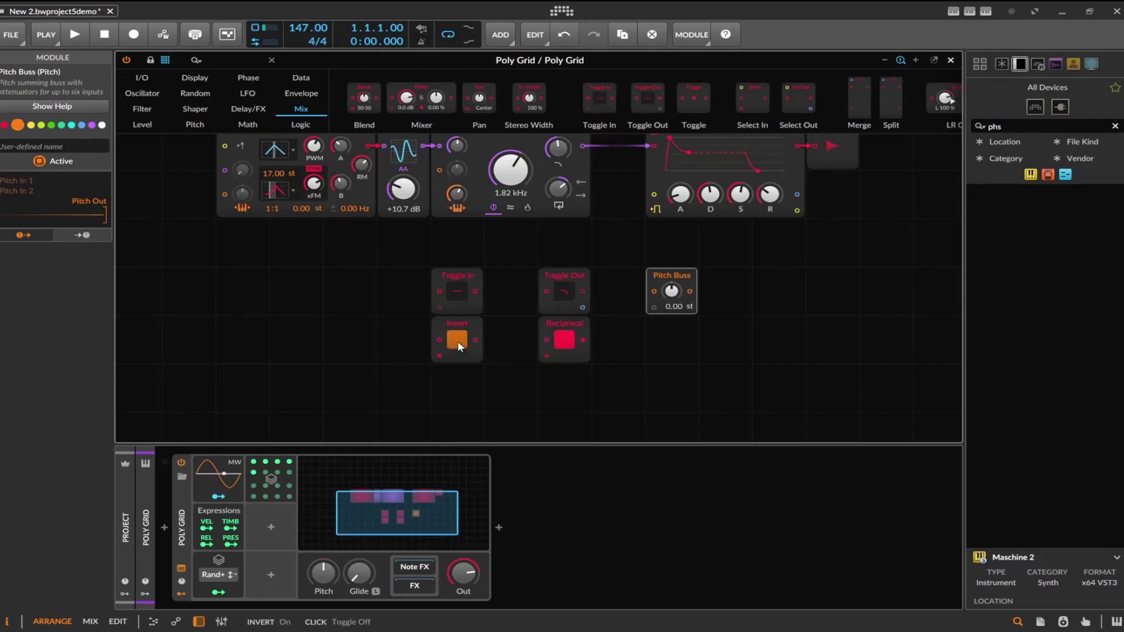
- Place the Reciprocal module directly beside Invert and read its help page
{"action": "left_click_drag", "start_coordinate": [576, 337], "coordinate": [507, 328]}
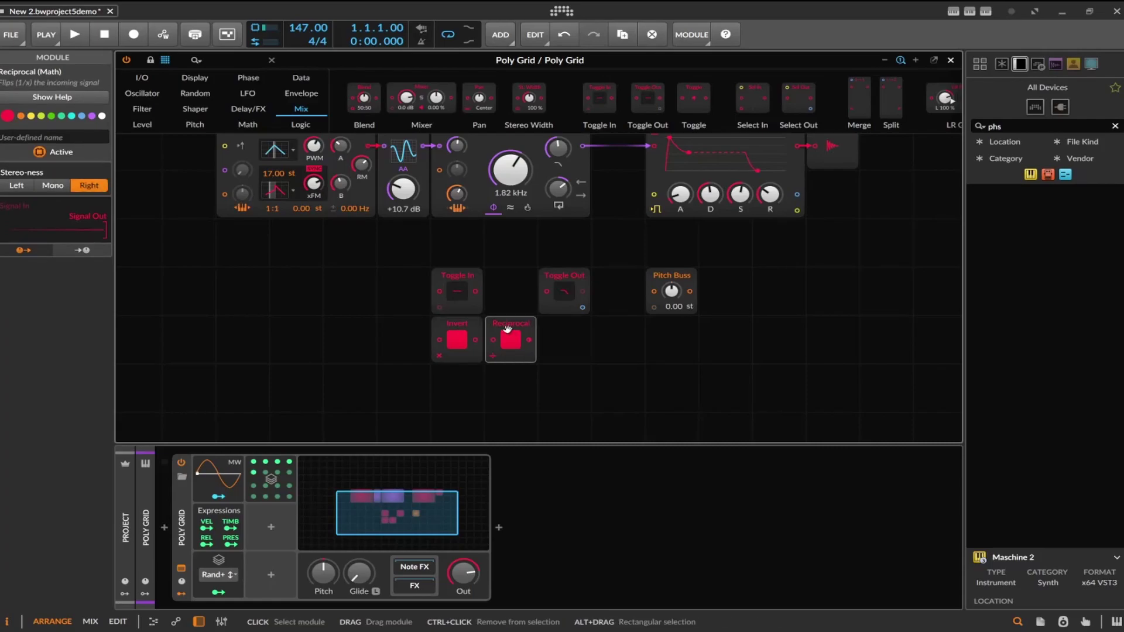
{"action": "left_click", "coordinate": [21, 94]}
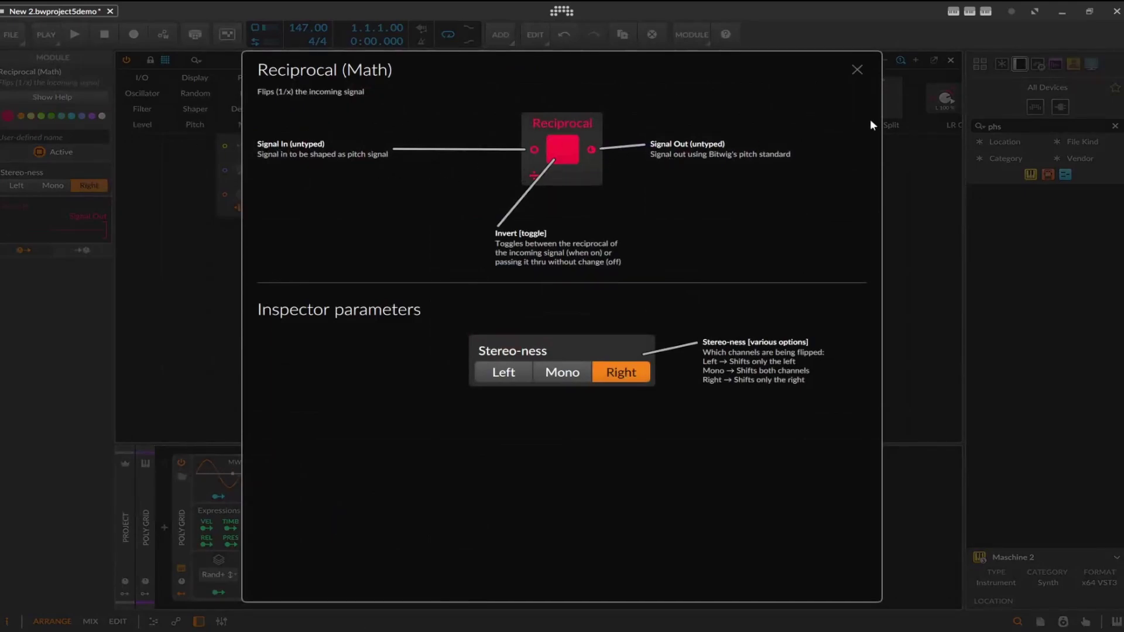
{"action": "left_click", "coordinate": [856, 71]}
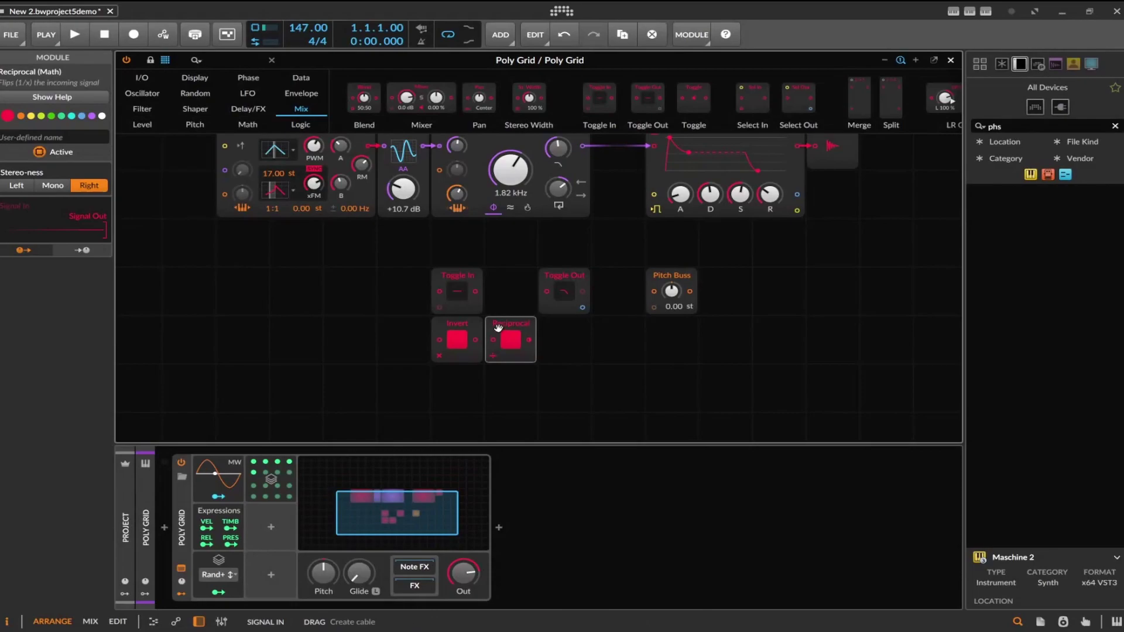
{"action": "left_click_drag", "start_coordinate": [527, 329], "coordinate": [537, 326]}
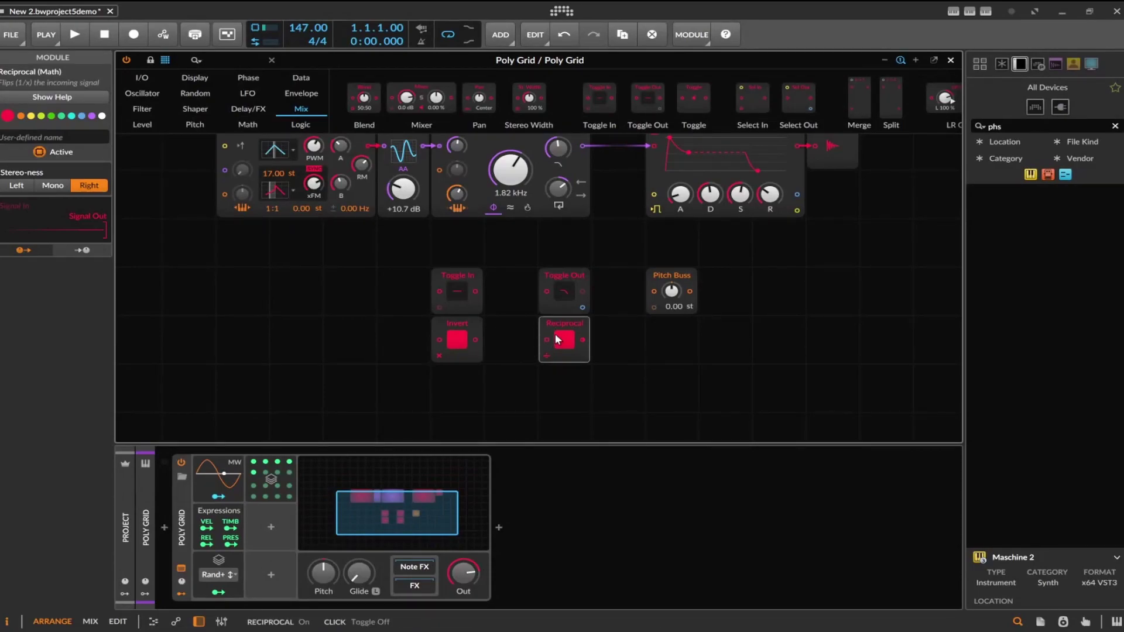
{"action": "left_click_drag", "start_coordinate": [555, 335], "coordinate": [502, 335]}
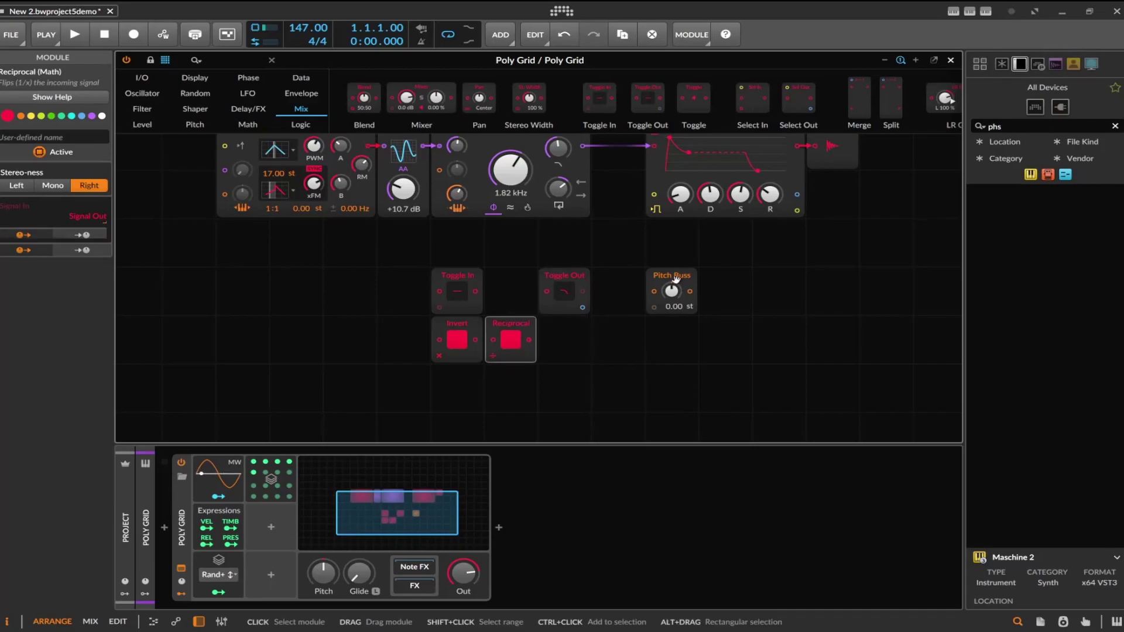
- Set the Pitch Buss's input 1 attenuator to -6.88 st and read the module's help page
{"action": "left_click", "coordinate": [675, 283]}
{"action": "left_click_drag", "start_coordinate": [665, 304], "coordinate": [666, 333]}
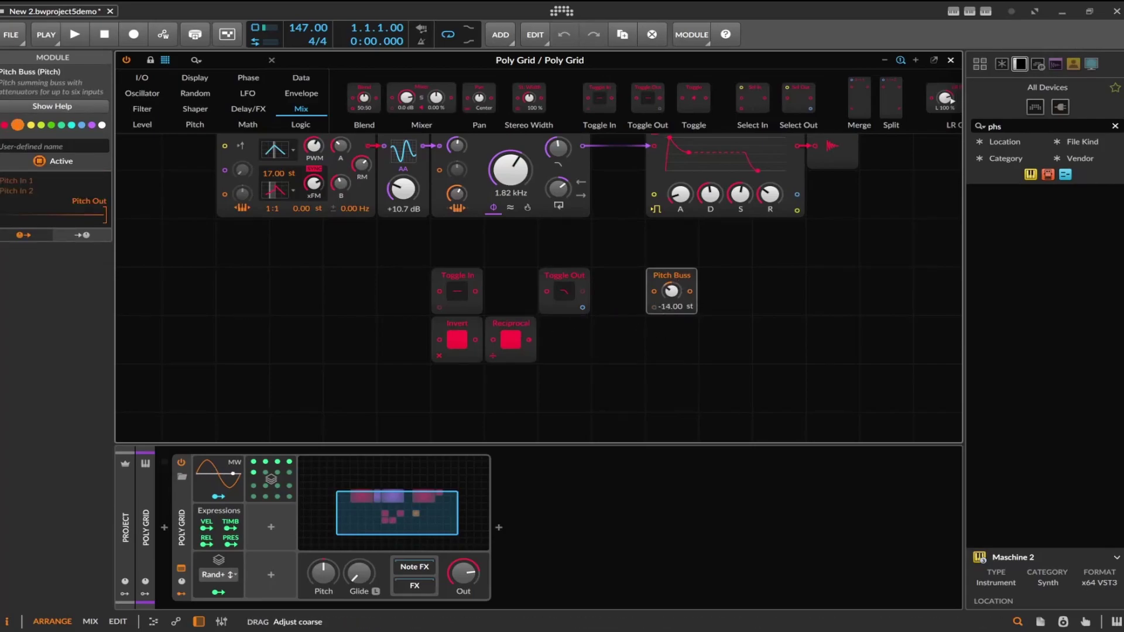
{"action": "left_click_drag", "start_coordinate": [667, 282], "coordinate": [664, 277]}
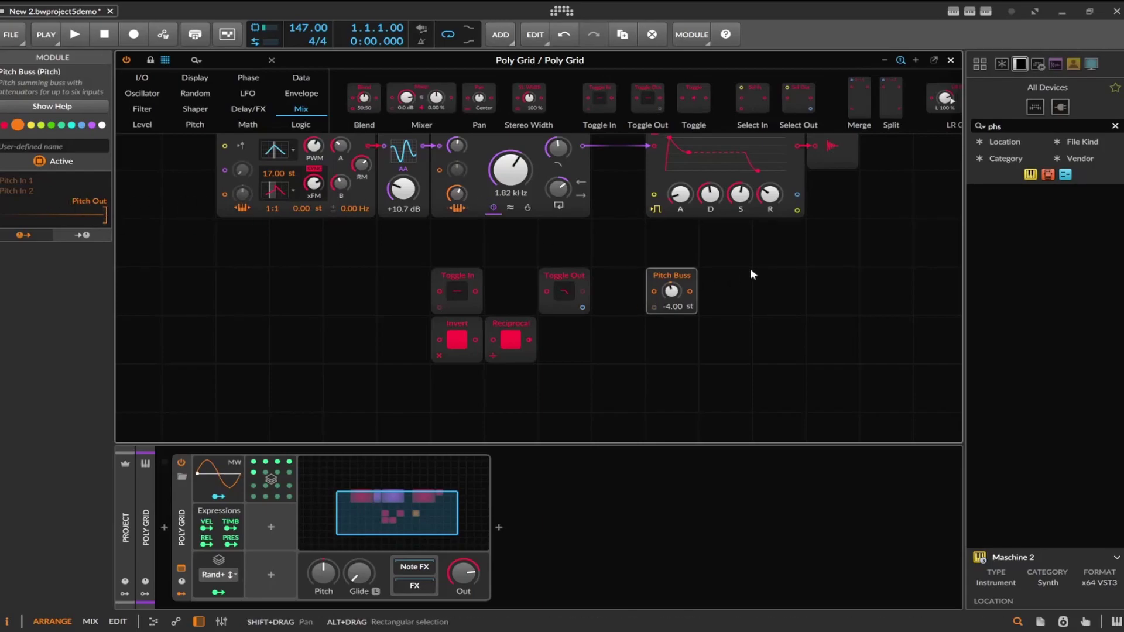
{"action": "left_click_drag", "start_coordinate": [691, 292], "coordinate": [750, 291]}
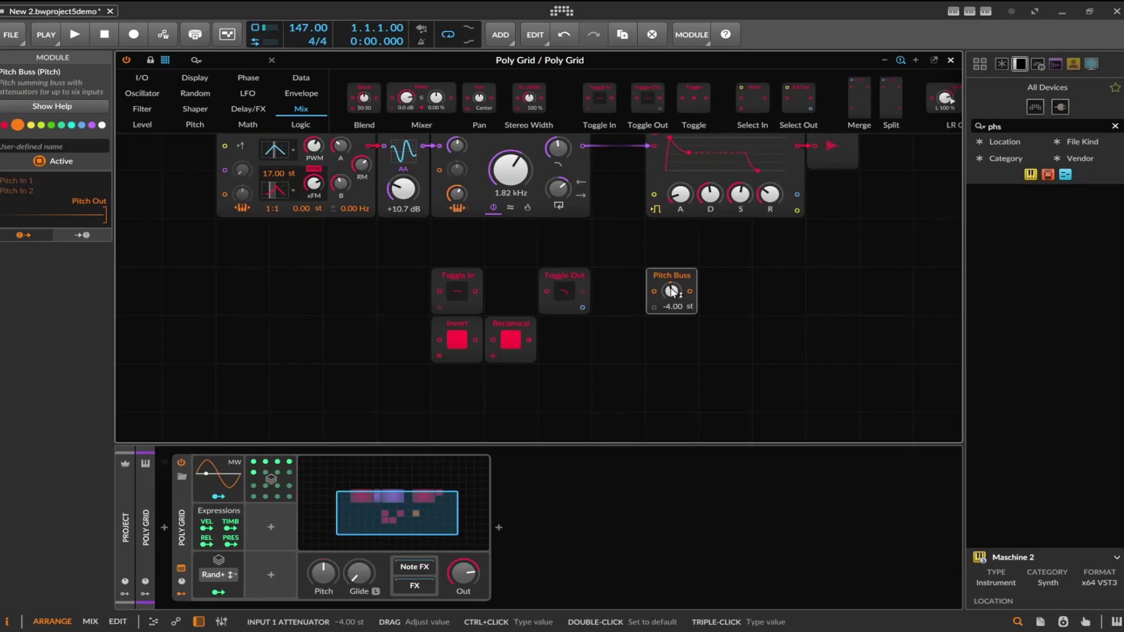
{"action": "left_click_drag", "start_coordinate": [671, 290], "coordinate": [659, 324]}
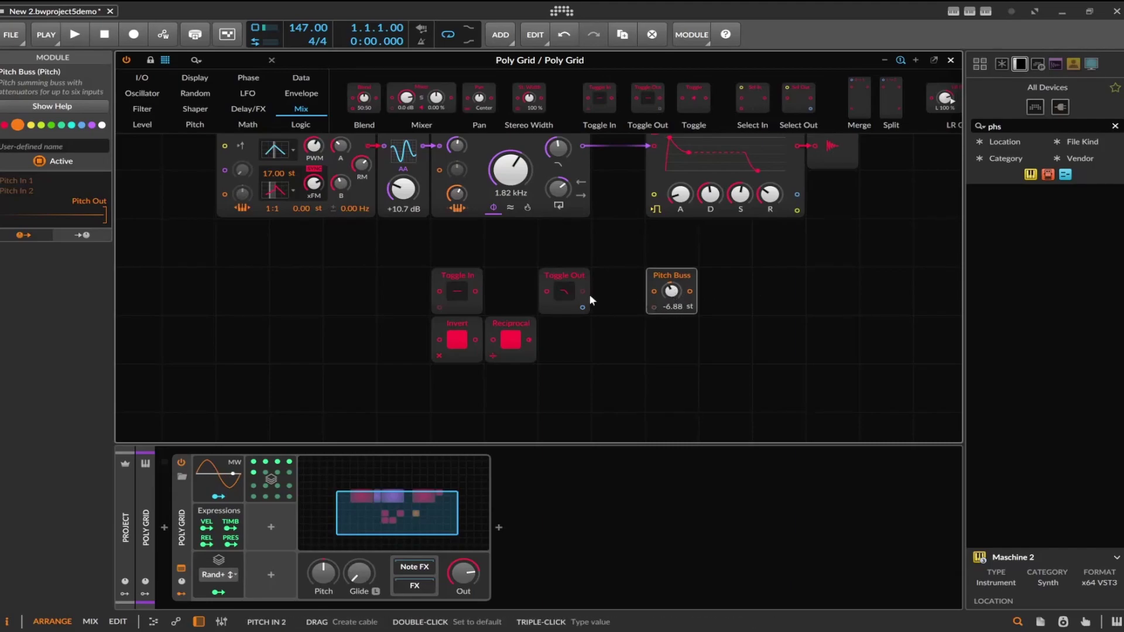
{"action": "left_click", "coordinate": [58, 106]}
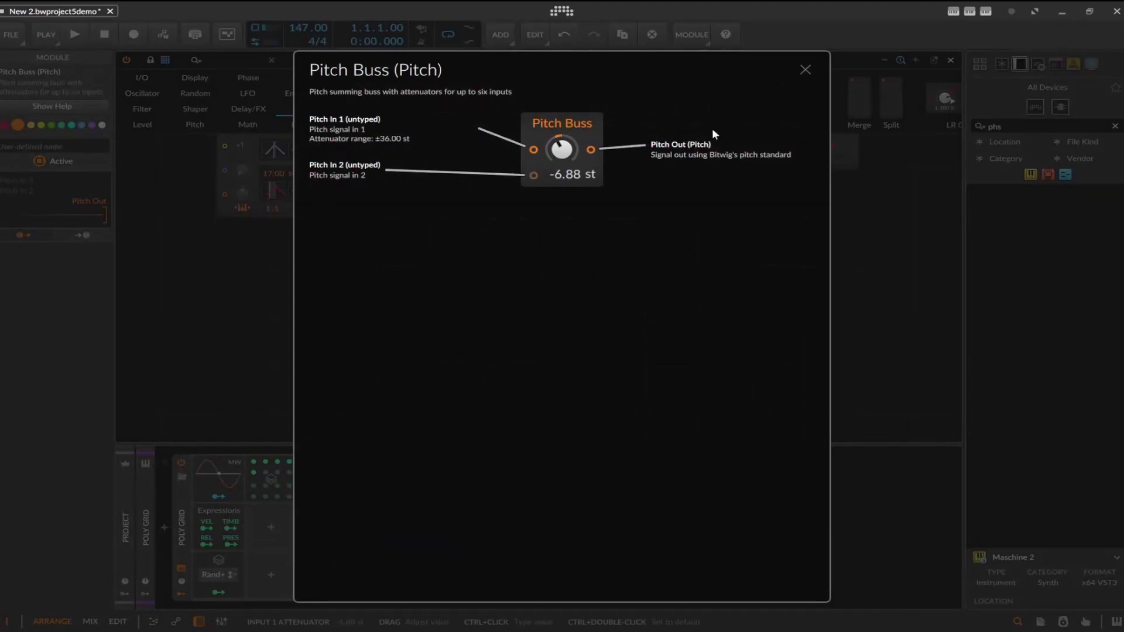
{"action": "left_click", "coordinate": [804, 71]}
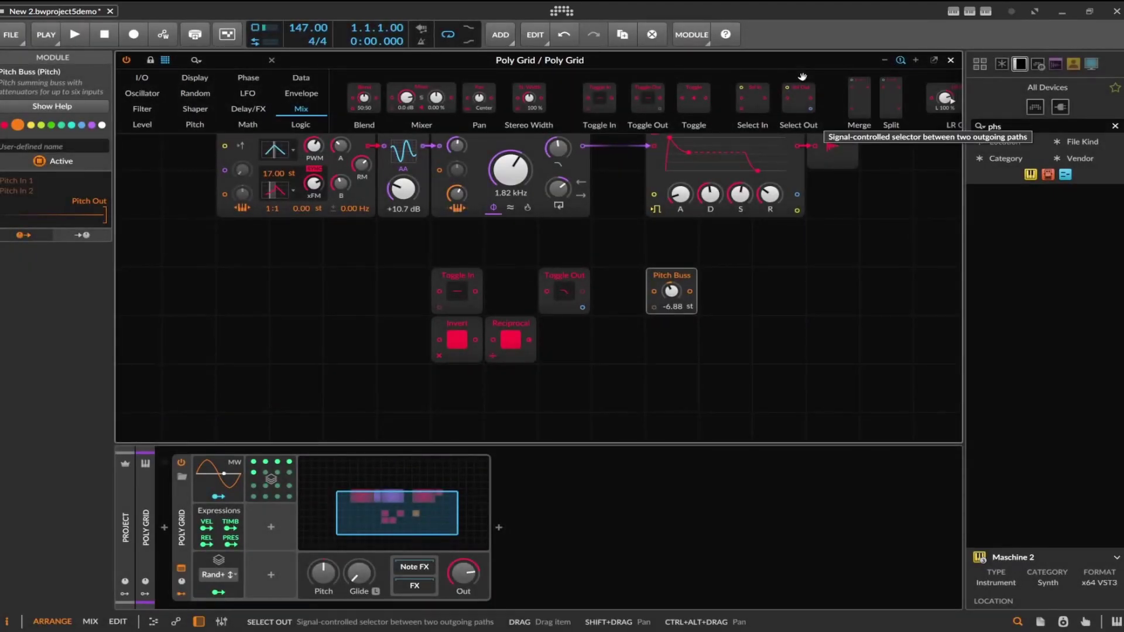
- Shift the ADSR and Ripple modules one column to the right, leaving a gap after Howl
{"action": "scroll", "coordinate": [690, 218], "scroll_direction": "up", "scroll_amount": 5}
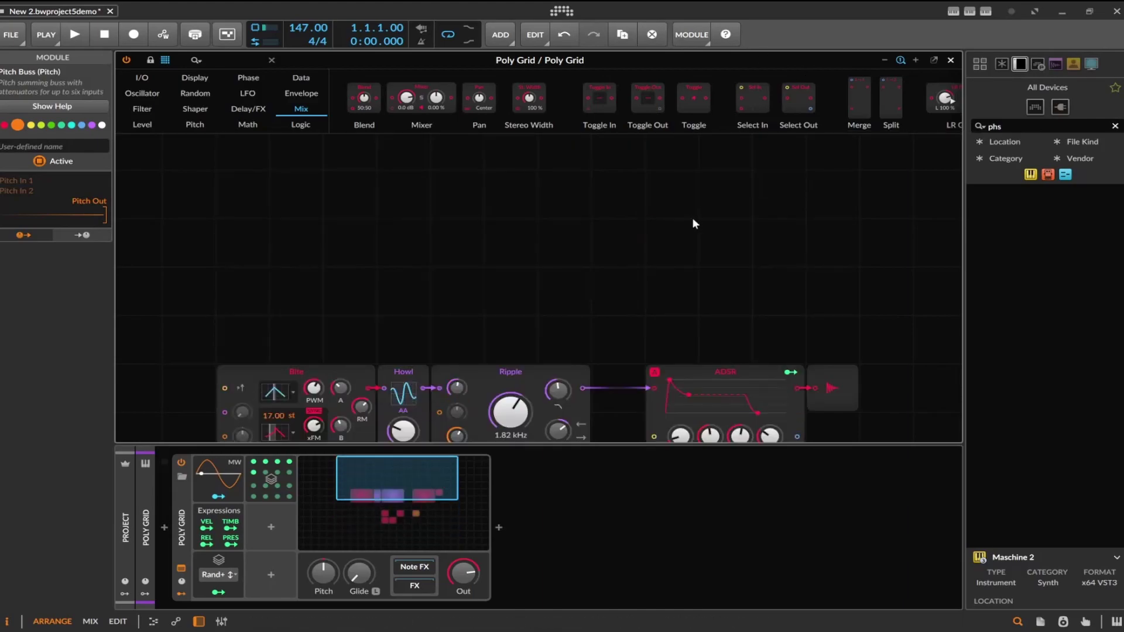
{"action": "scroll", "coordinate": [692, 216], "scroll_direction": "down", "scroll_amount": 4}
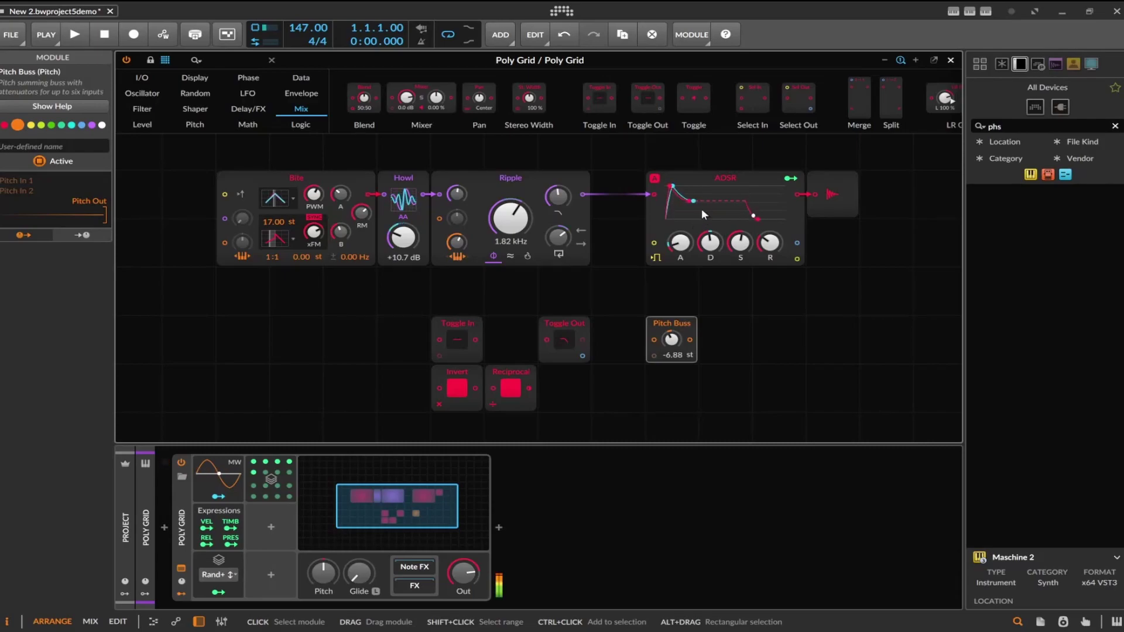
{"action": "left_click_drag", "start_coordinate": [695, 201], "coordinate": [735, 186]}
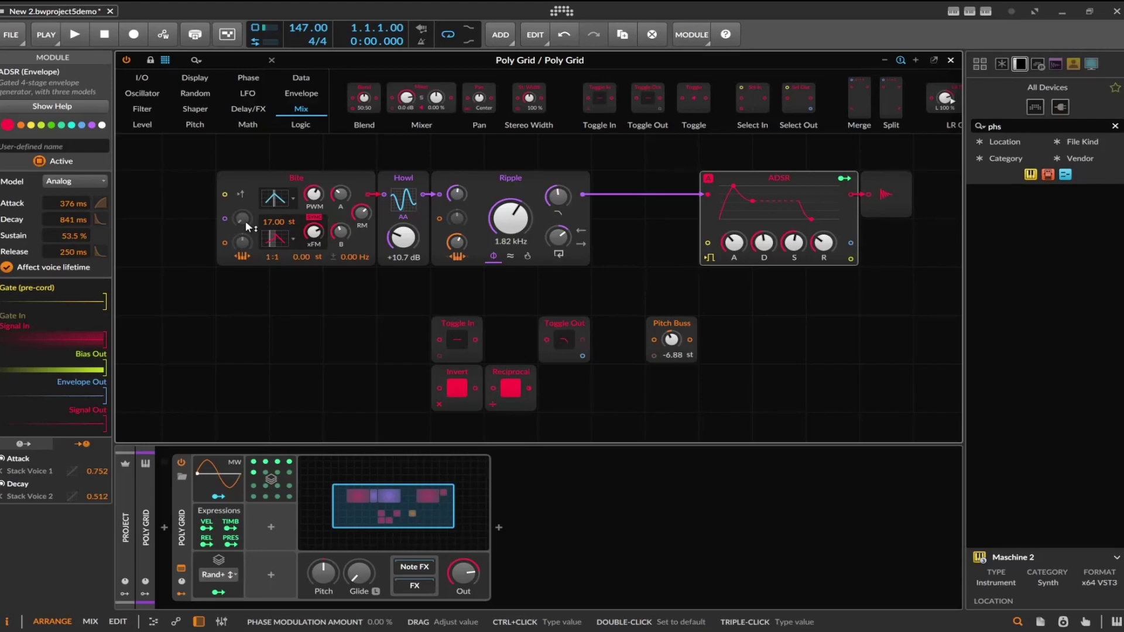
{"action": "left_click_drag", "start_coordinate": [451, 194], "coordinate": [504, 193]}
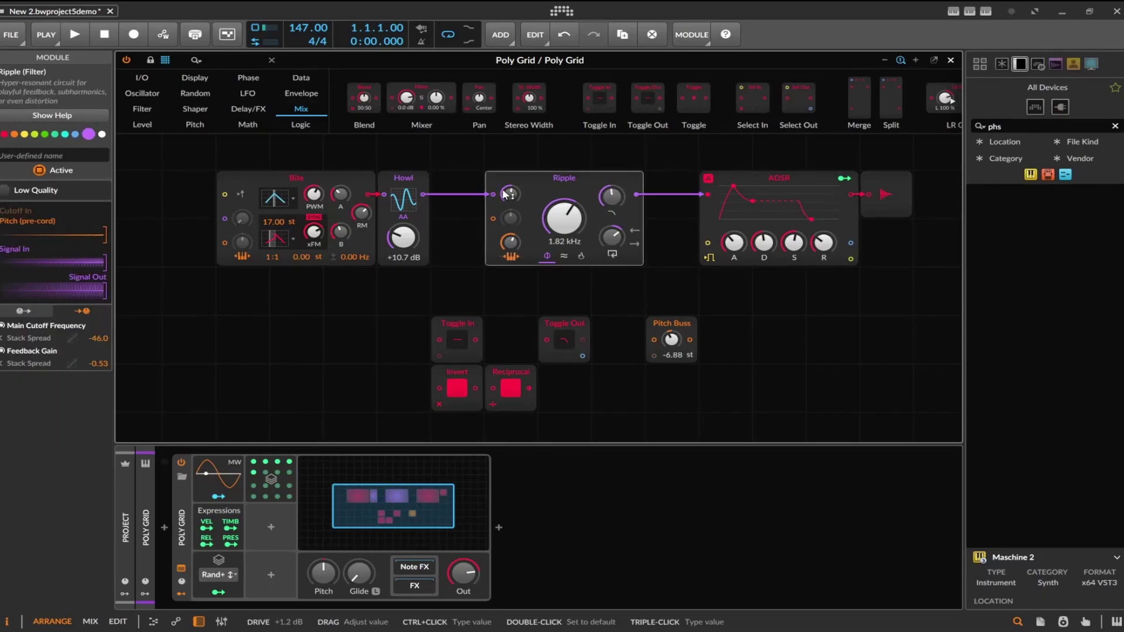
- Replace the Bite oscillator with a Sine oscillator and set the Howl shaper's drive to +19.2 dB
{"action": "left_click", "coordinate": [337, 182]}
{"action": "right_click", "coordinate": [338, 183]}
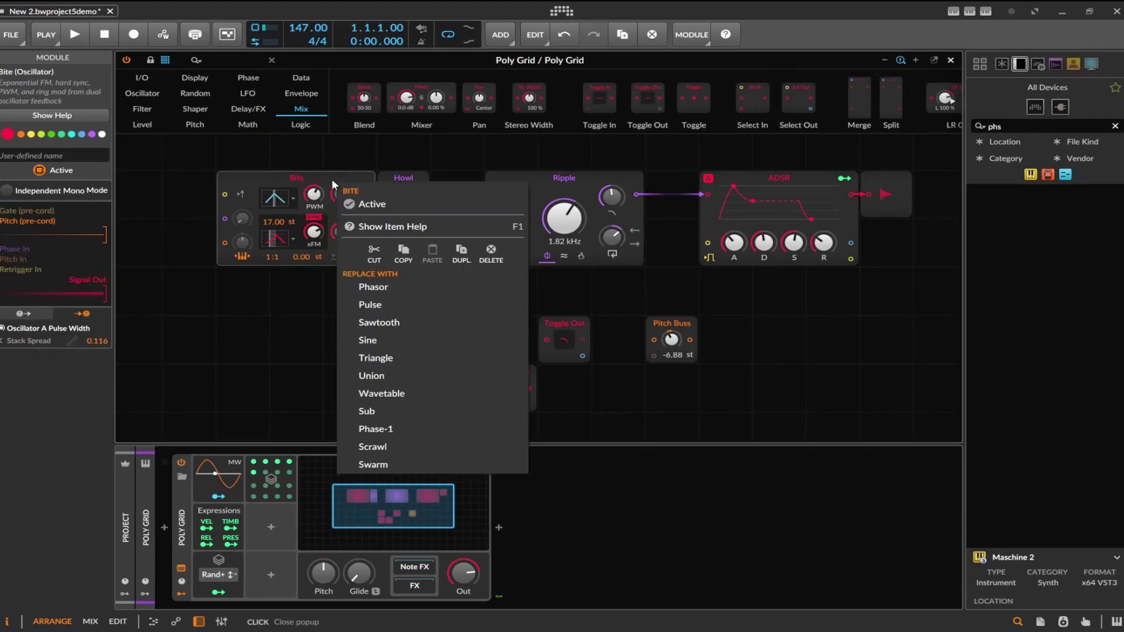
{"action": "left_click", "coordinate": [374, 340]}
{"action": "left_click_drag", "start_coordinate": [403, 237], "coordinate": [403, 220]}
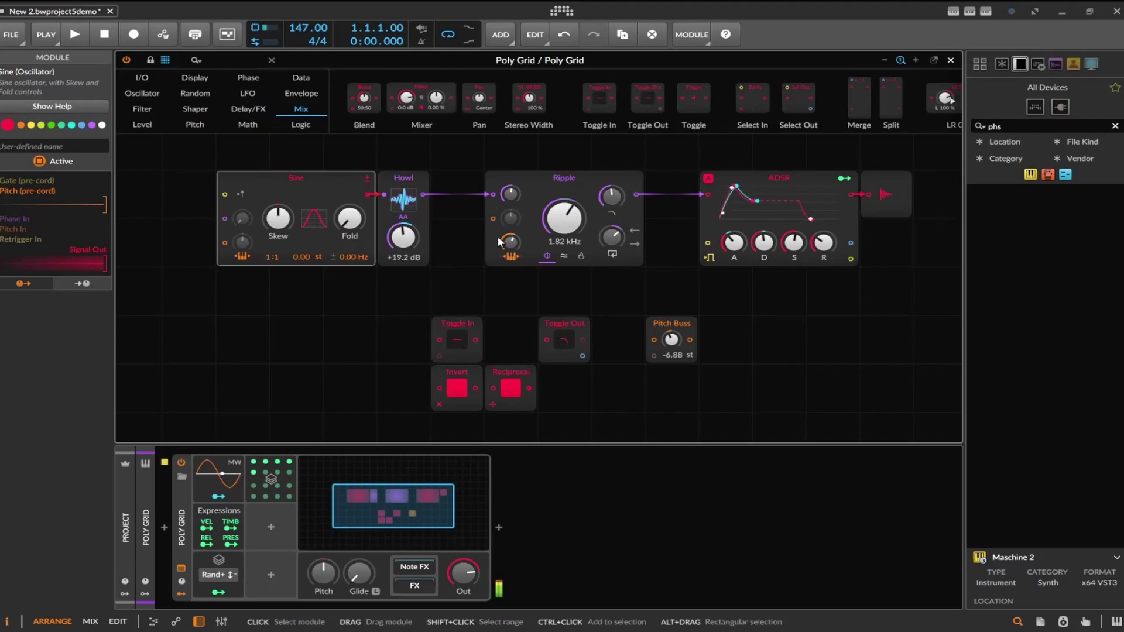
- Set the Ripple filter's frequency to 2.83 kHz and the Howl shaper's drive to +9.8 dB
{"action": "left_click_drag", "start_coordinate": [563, 218], "coordinate": [564, 209]}
{"action": "left_click_drag", "start_coordinate": [403, 237], "coordinate": [403, 255]}
- Replace the Howl shaper with Push and lower its drive to +0.6 dB
{"action": "left_click", "coordinate": [407, 181]}
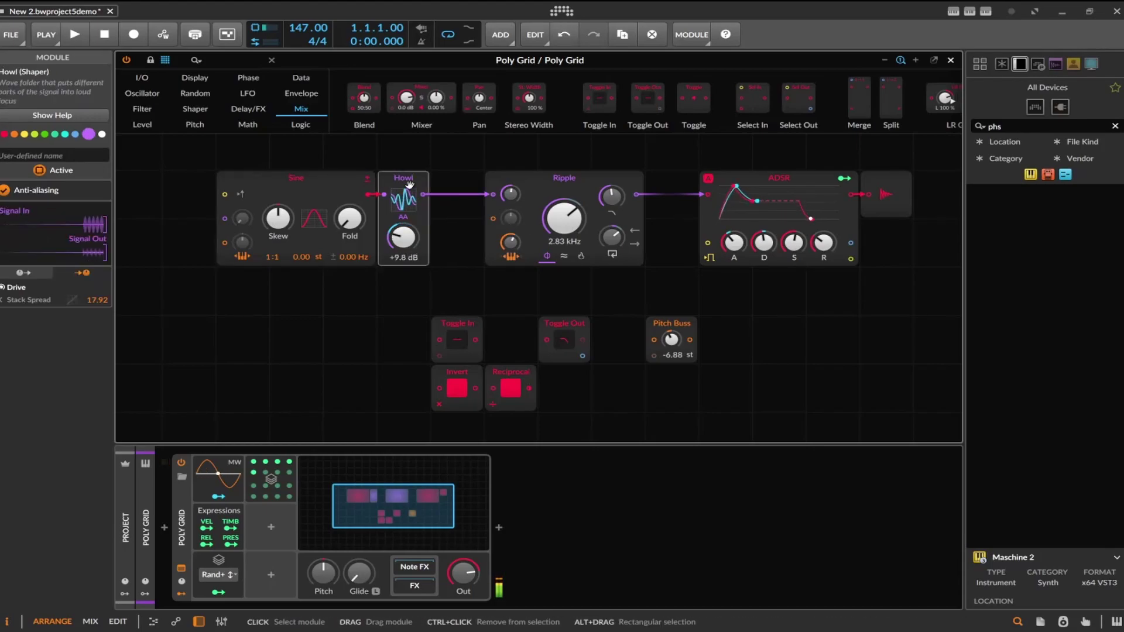
{"action": "right_click", "coordinate": [407, 181]}
{"action": "left_click", "coordinate": [456, 483]}
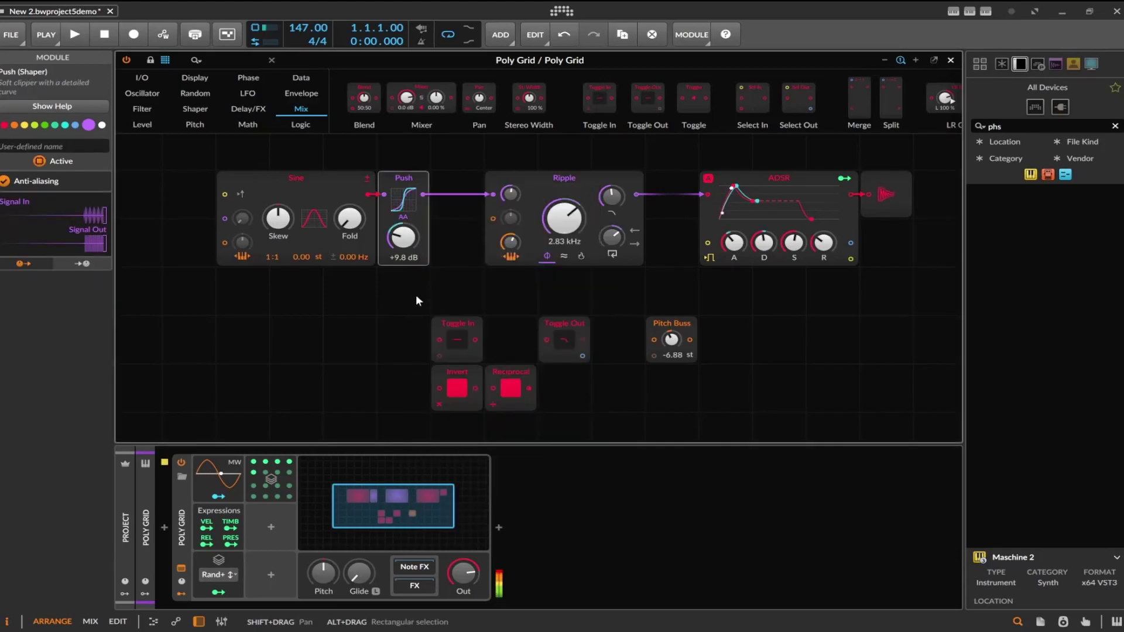
{"action": "left_click_drag", "start_coordinate": [413, 258], "coordinate": [413, 276]}
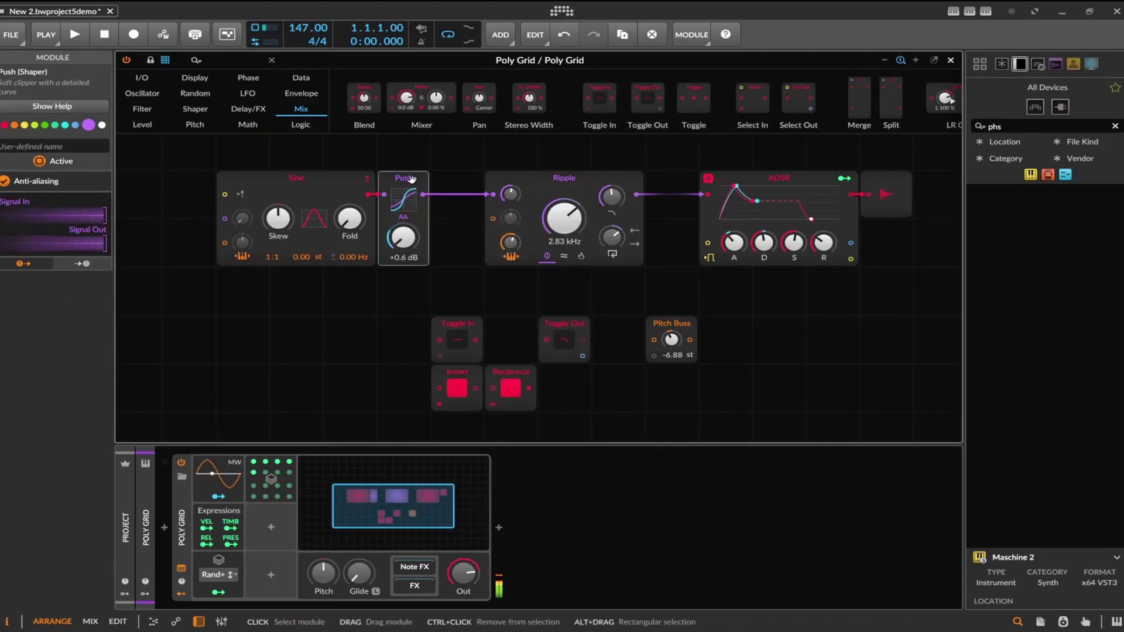
- Replace the Push shaper with Shred and raise its drive to about +10 dB
{"action": "right_click", "coordinate": [409, 213]}
{"action": "left_click", "coordinate": [456, 496]}
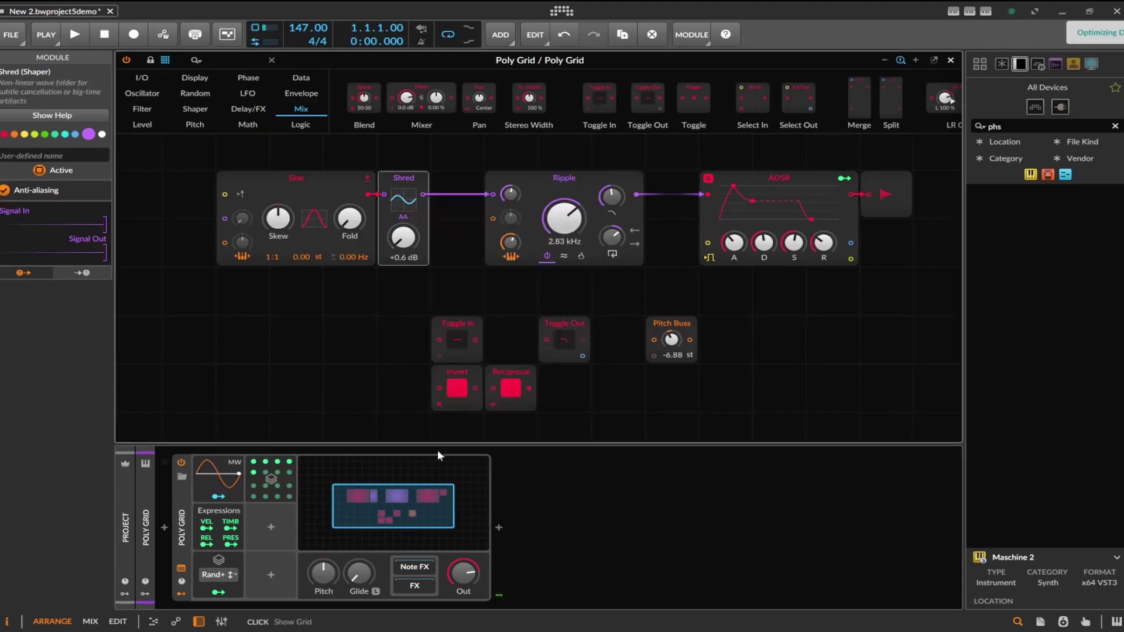
{"action": "left_click_drag", "start_coordinate": [398, 258], "coordinate": [402, 251]}
- Replace the Shred shaper with Soar and set its drive to +13.1 dB
{"action": "right_click", "coordinate": [400, 195]}
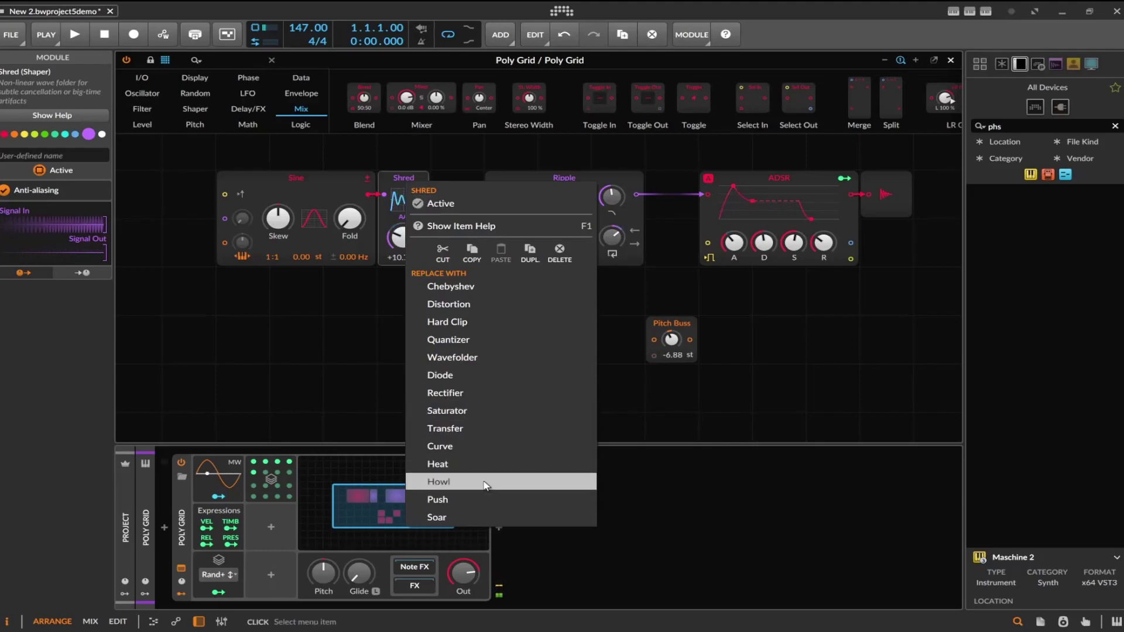
{"action": "left_click", "coordinate": [485, 516]}
{"action": "left_click_drag", "start_coordinate": [411, 262], "coordinate": [411, 243]}
- Reduce the Ripple filter's feedback, switch its nature to Fire, and set frequency to 1.02 kHz and feedback cutoff to 379 Hz
{"action": "left_click_drag", "start_coordinate": [564, 217], "coordinate": [611, 238]}
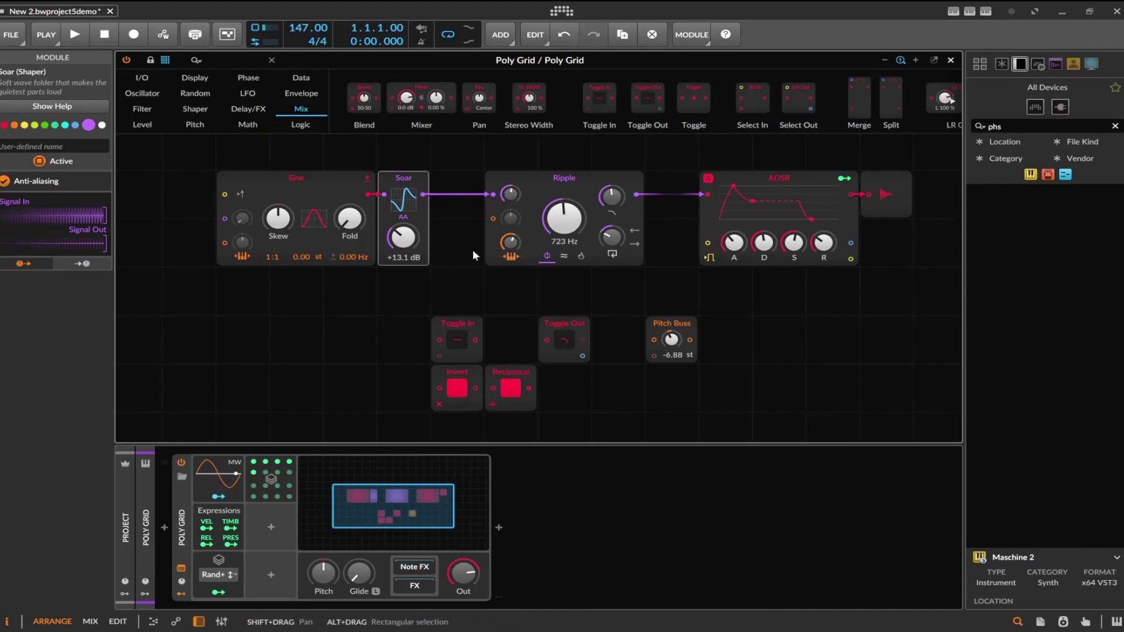
{"action": "left_click", "coordinate": [581, 256]}
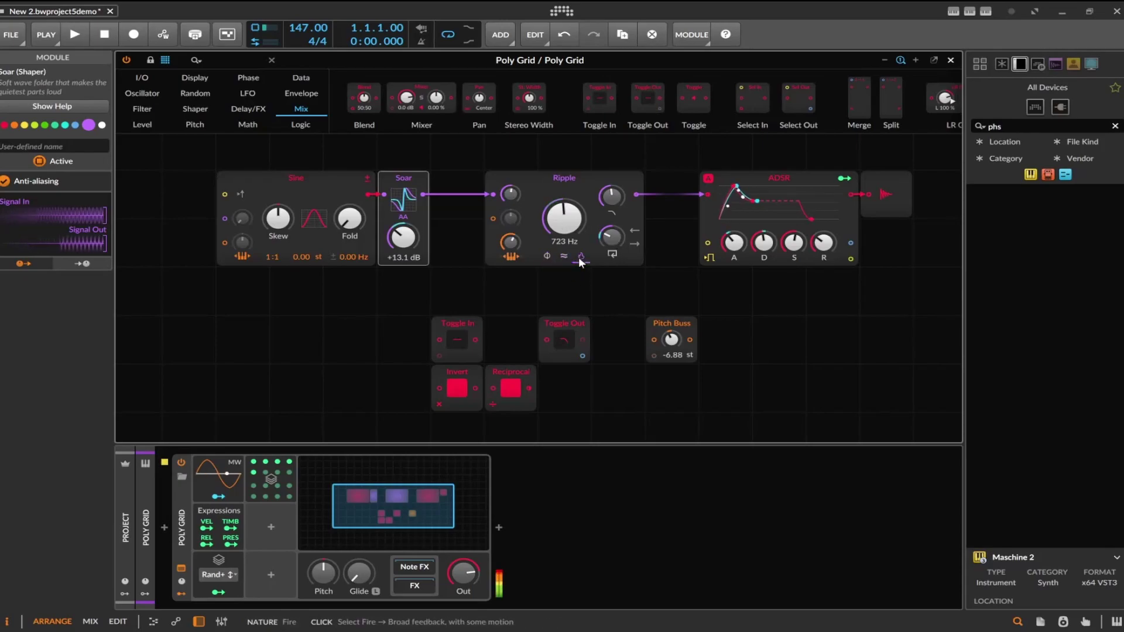
{"action": "left_click_drag", "start_coordinate": [564, 218], "coordinate": [616, 201]}
- Deactivate the Soar shaper between the Sine oscillator and the Ripple filter
{"action": "right_click", "coordinate": [417, 184]}
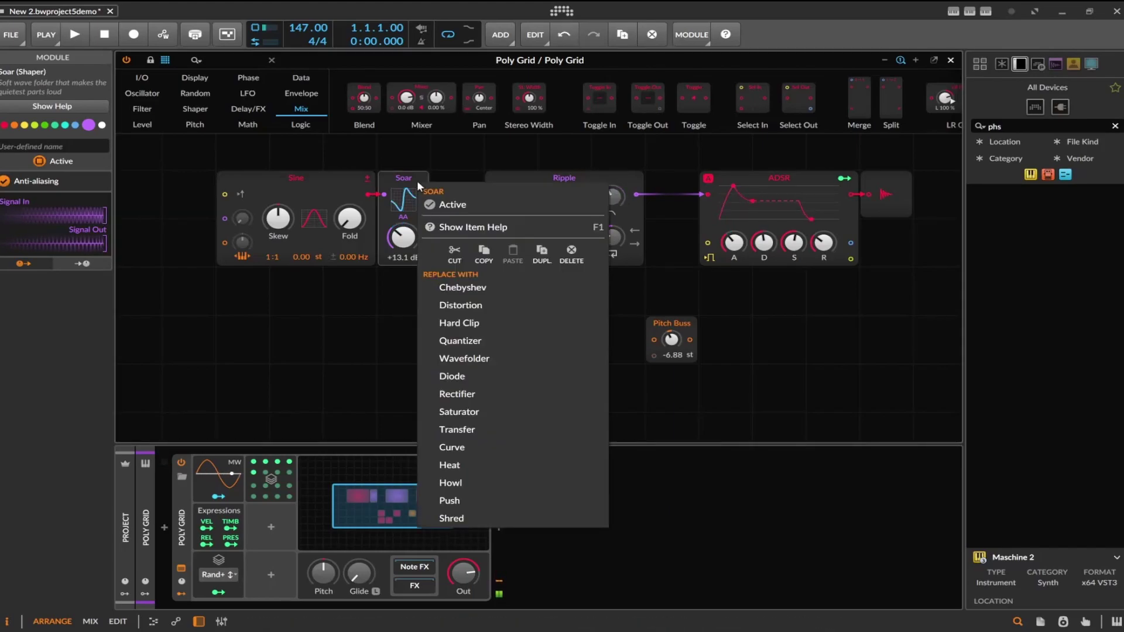
{"action": "left_click", "coordinate": [463, 205]}
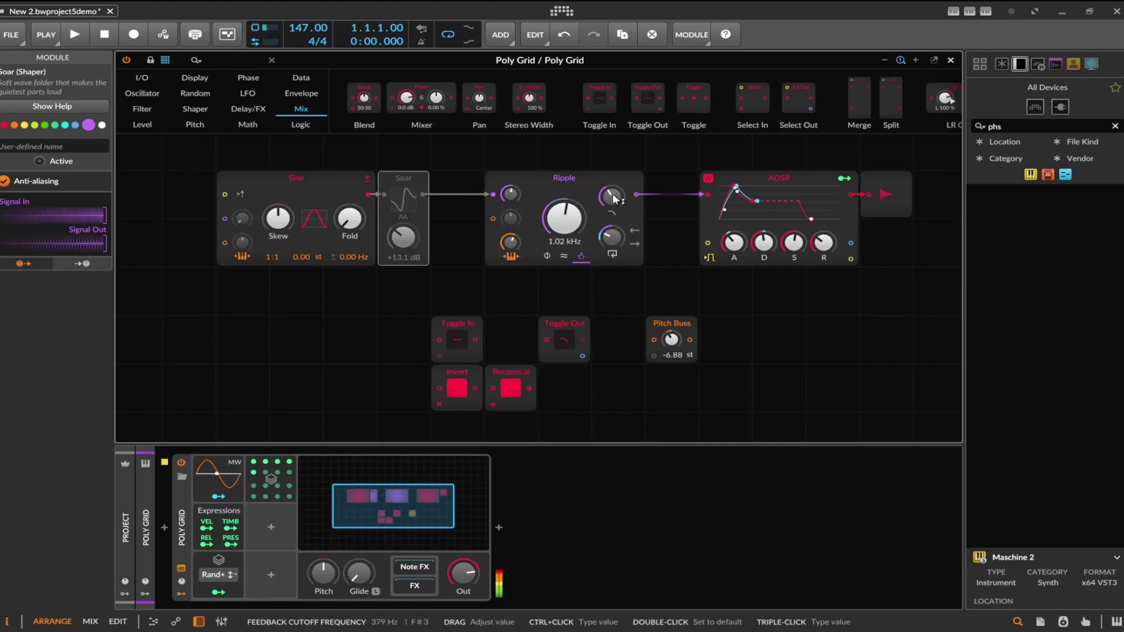
- Adjust the Ripple filter's feedback, switch its nature to the Φ option and lower its feedback cutoff frequency to 30.5 Hz
{"action": "left_click_drag", "start_coordinate": [611, 234], "coordinate": [611, 236]}
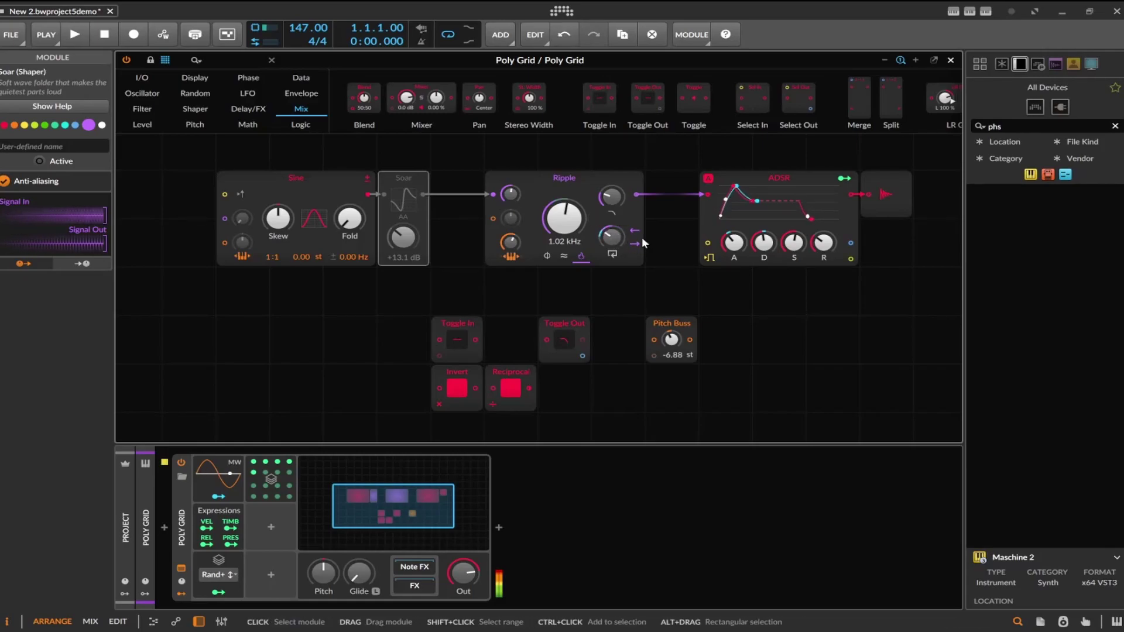
{"action": "left_click", "coordinate": [563, 256]}
{"action": "left_click", "coordinate": [549, 255]}
{"action": "mouse_move", "coordinate": [605, 195]}
{"action": "left_click_drag", "start_coordinate": [612, 193], "coordinate": [612, 231]}
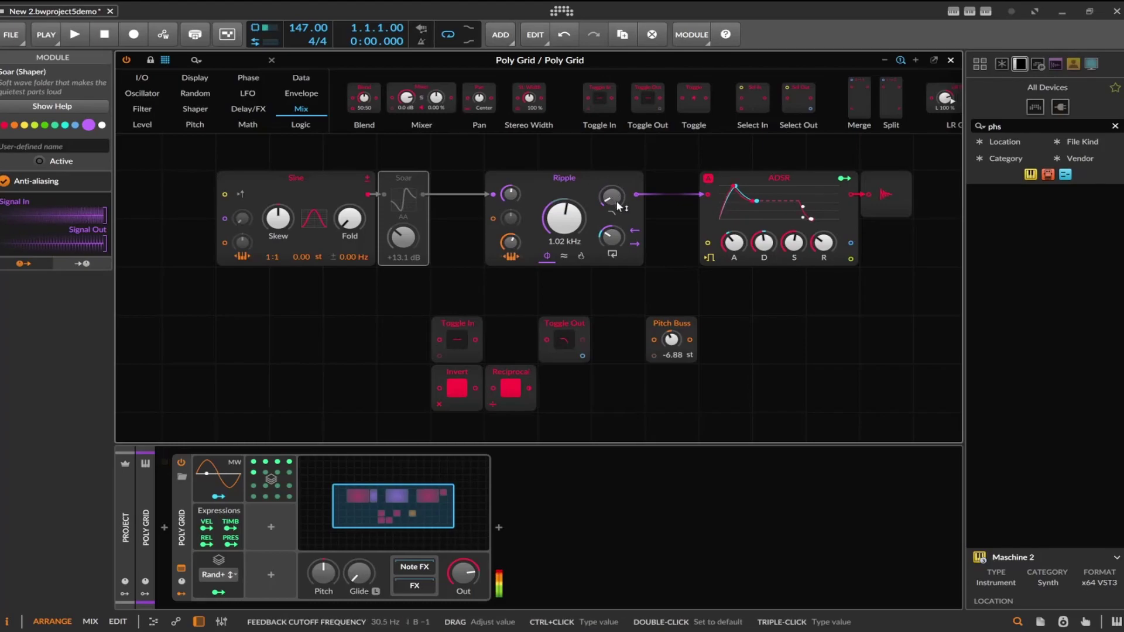